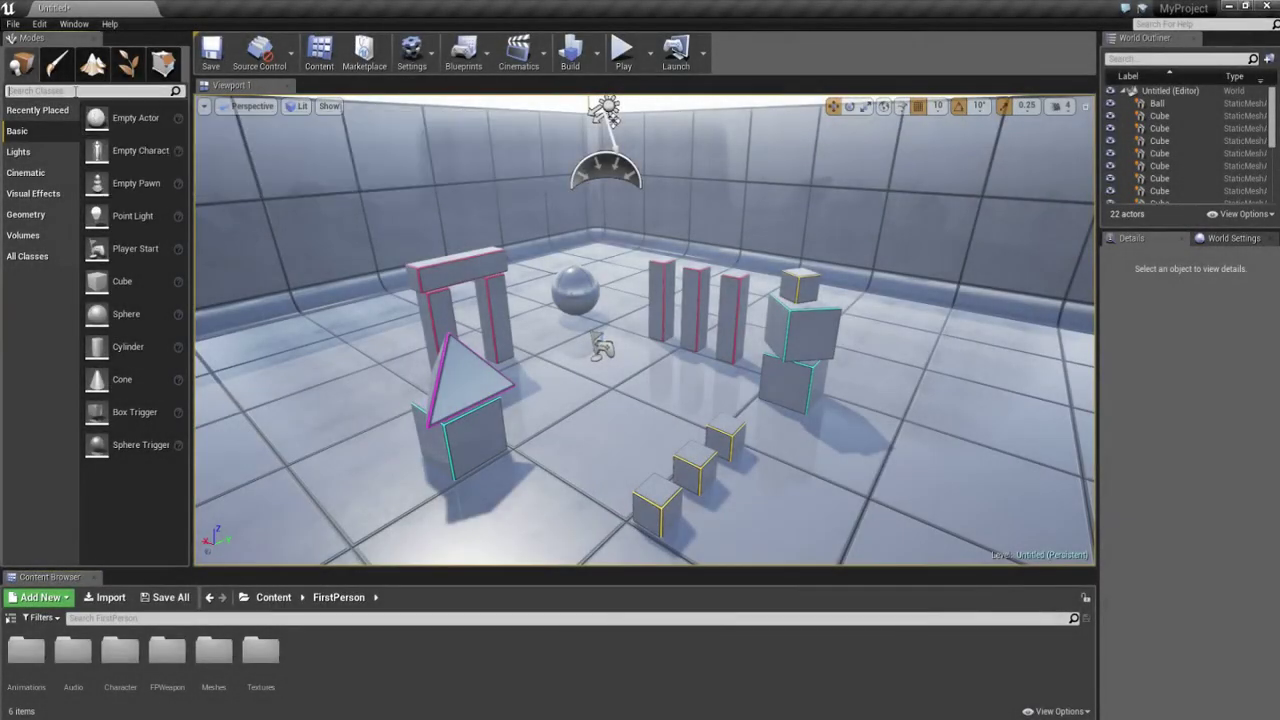
Step: Place a Camera from the Modes search, then raise it on Z and shift it along X
text(came)
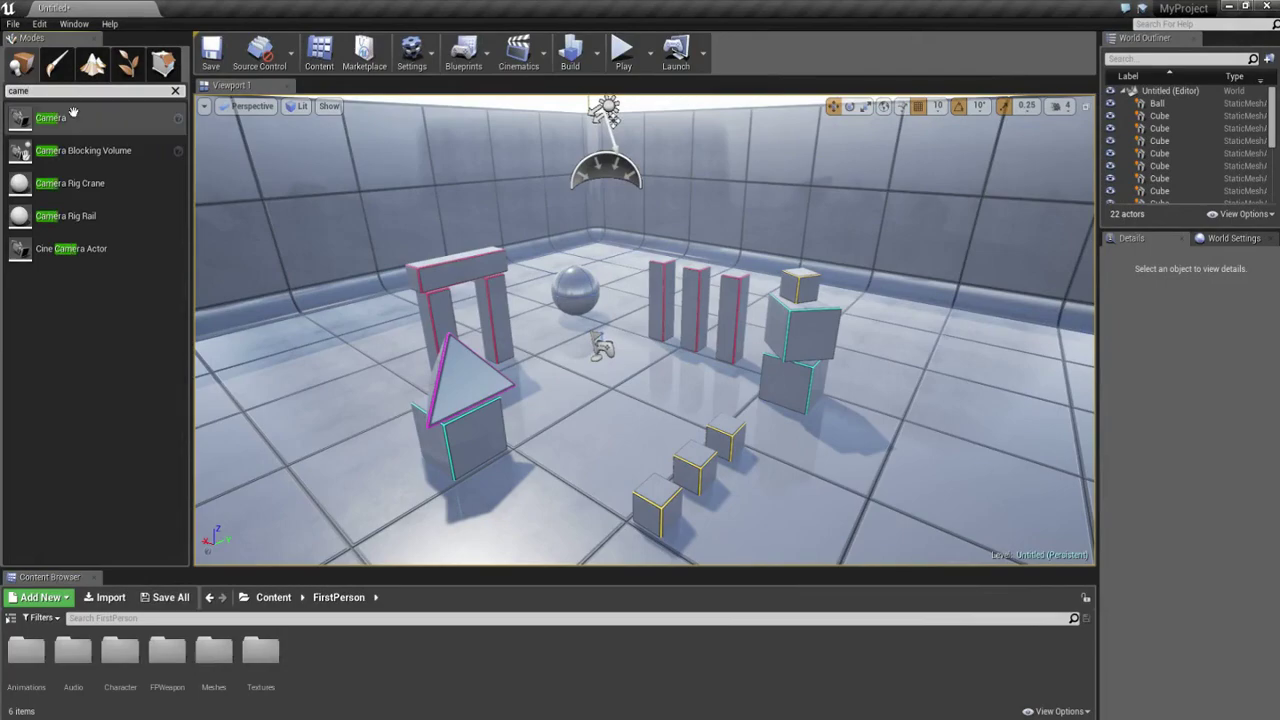
mouse_move(50, 118)
mouse_down()
mouse_move(871, 519)
mouse_move(890, 506)
mouse_up()
key(f)
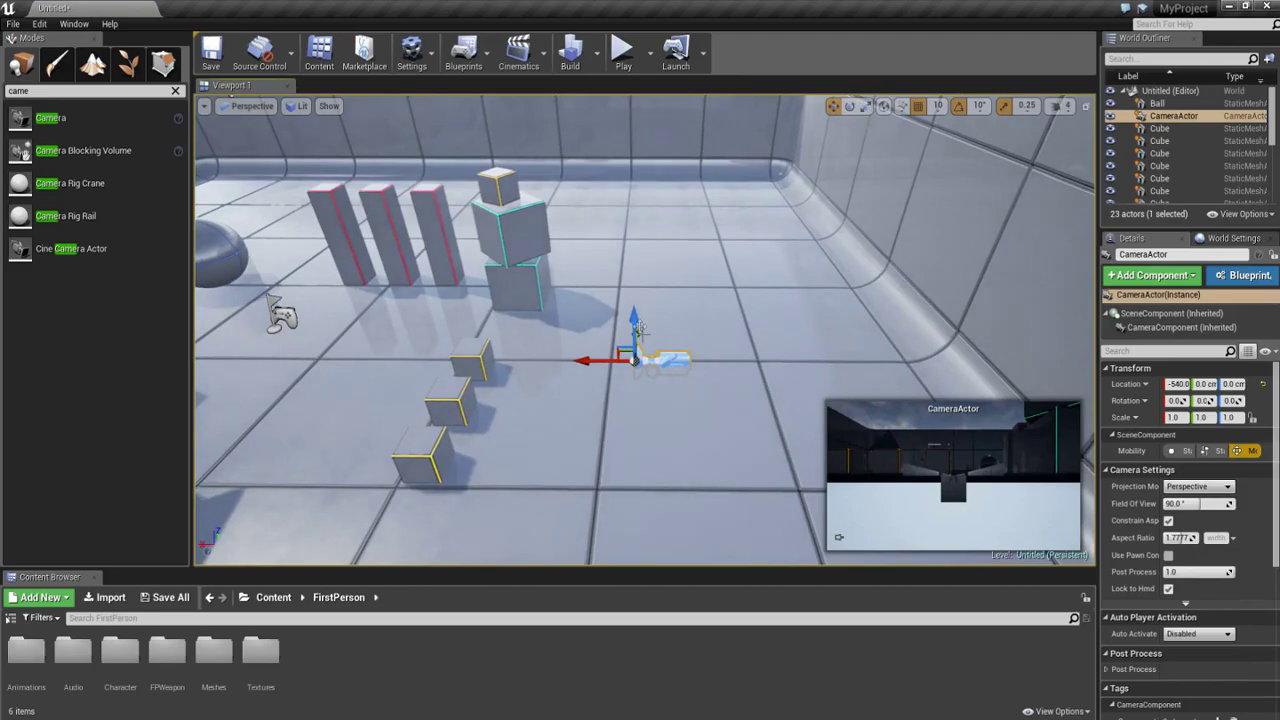
drag(637, 328, 633, 240)
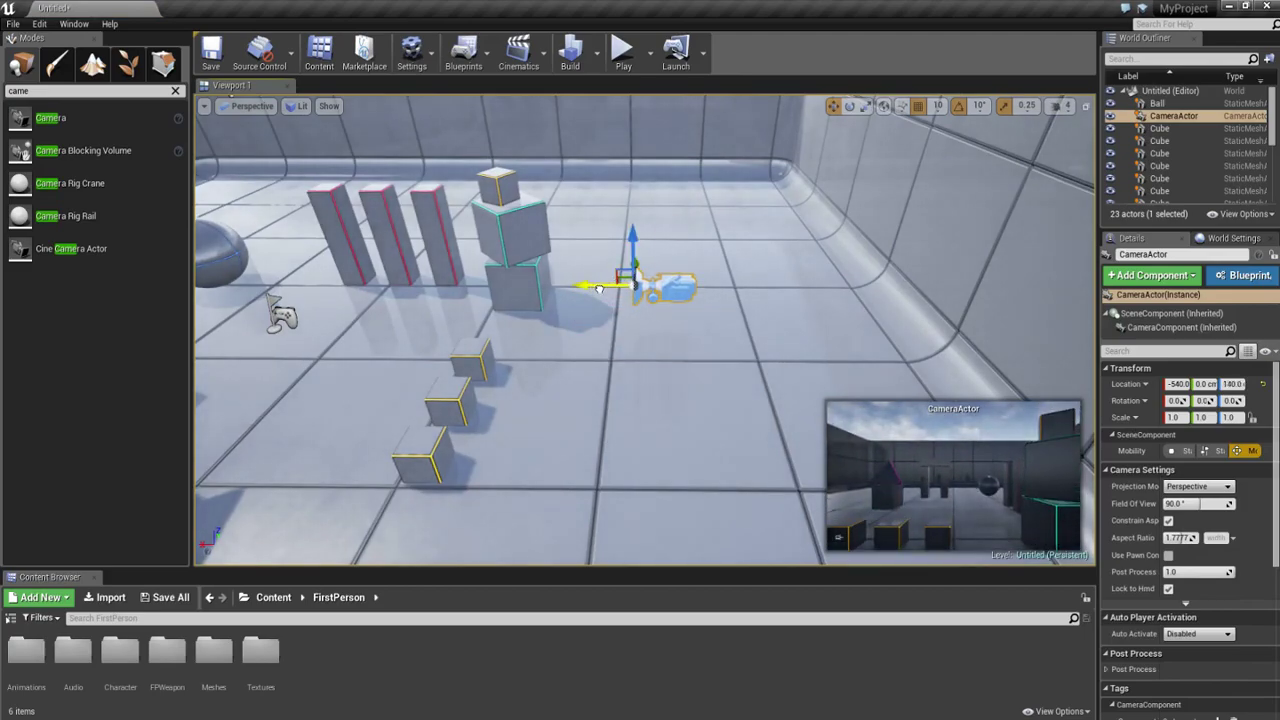
drag(598, 288, 609, 291)
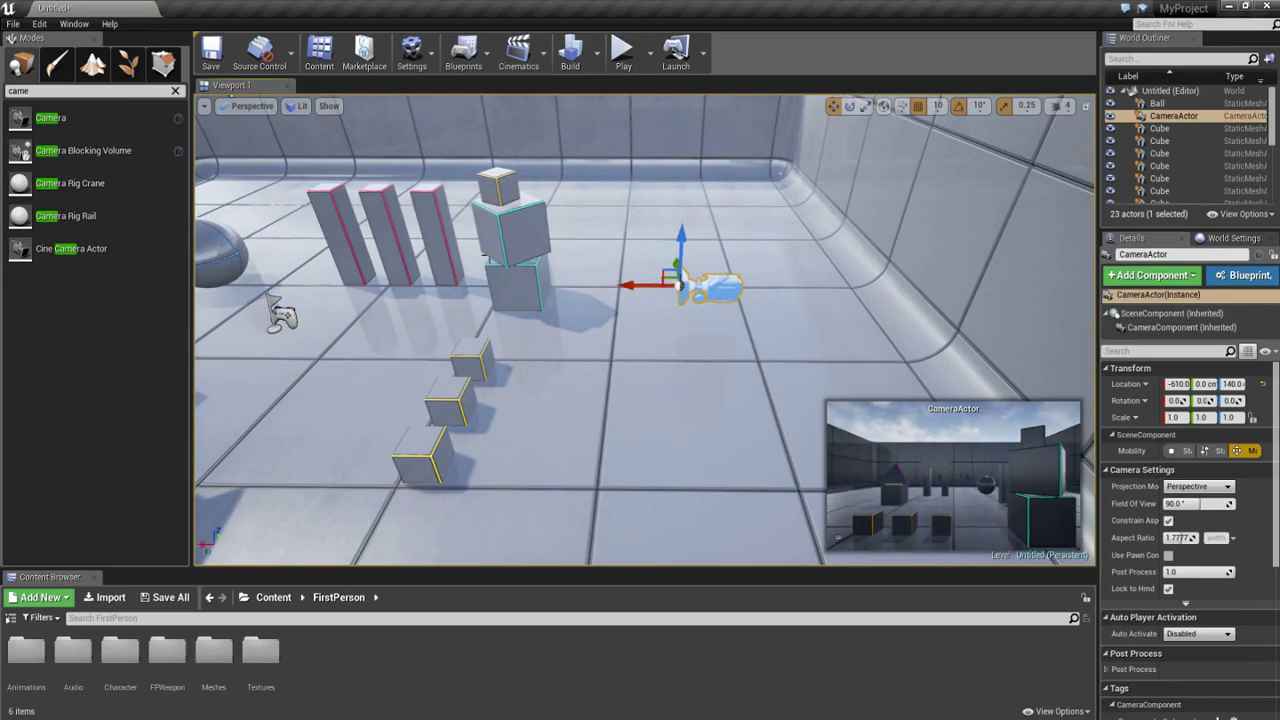
Step: Add a Matinee (Legacy) actor to the level and select the camera
click(517, 50)
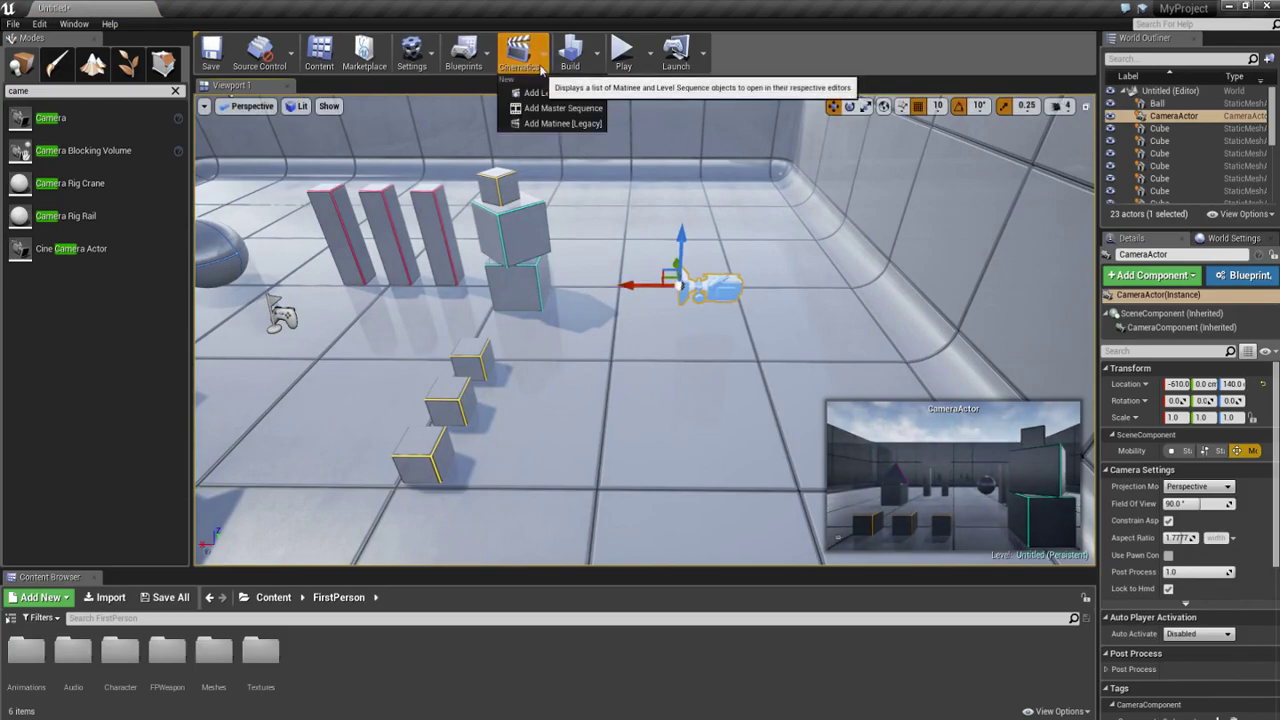
click(541, 125)
mouse_move(439, 139)
mouse_down()
mouse_move(335, 308)
mouse_move(413, 377)
mouse_up()
click(700, 289)
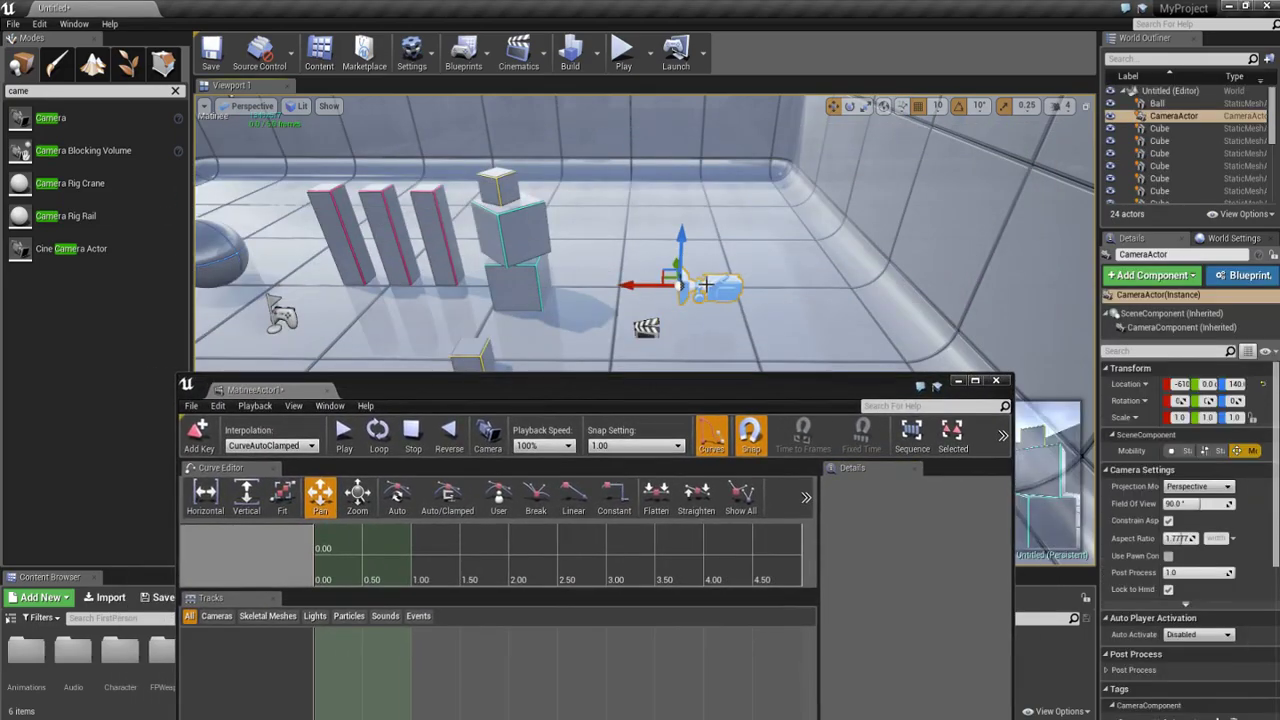
drag(586, 388, 443, 209)
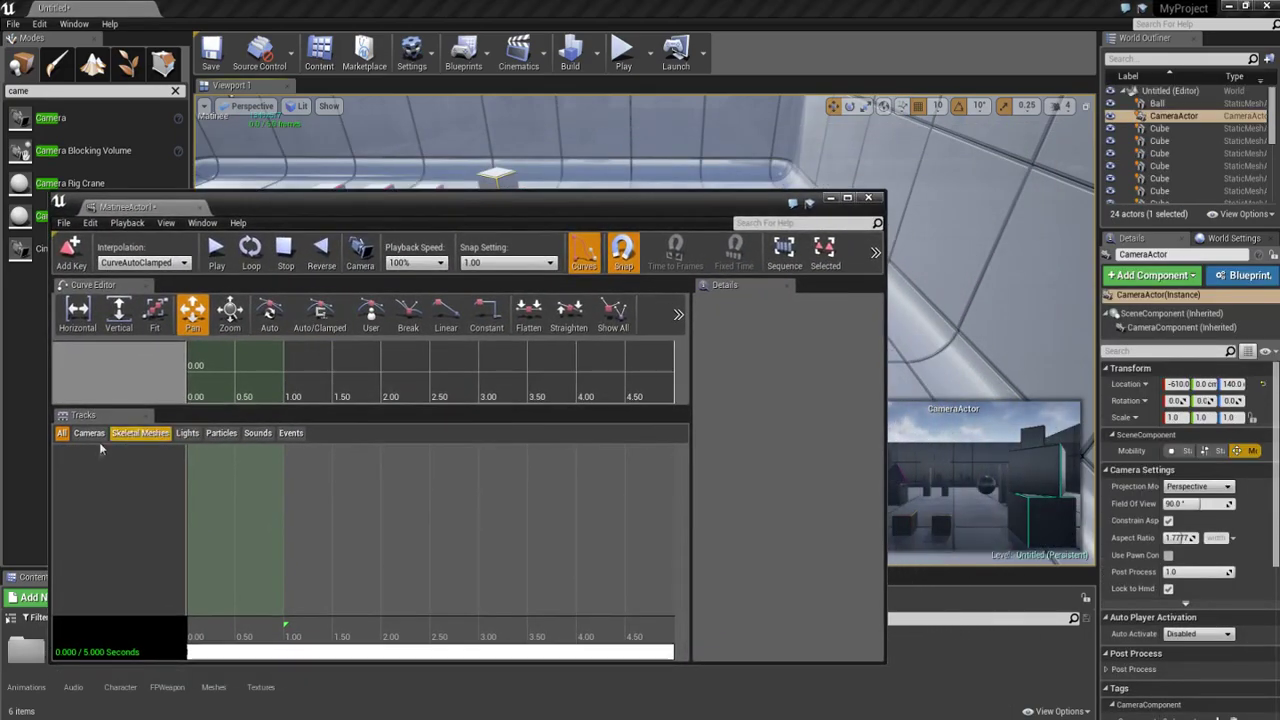
Step: Add a new Director Group to the Matinee tracks
right_click(100, 480)
click(145, 605)
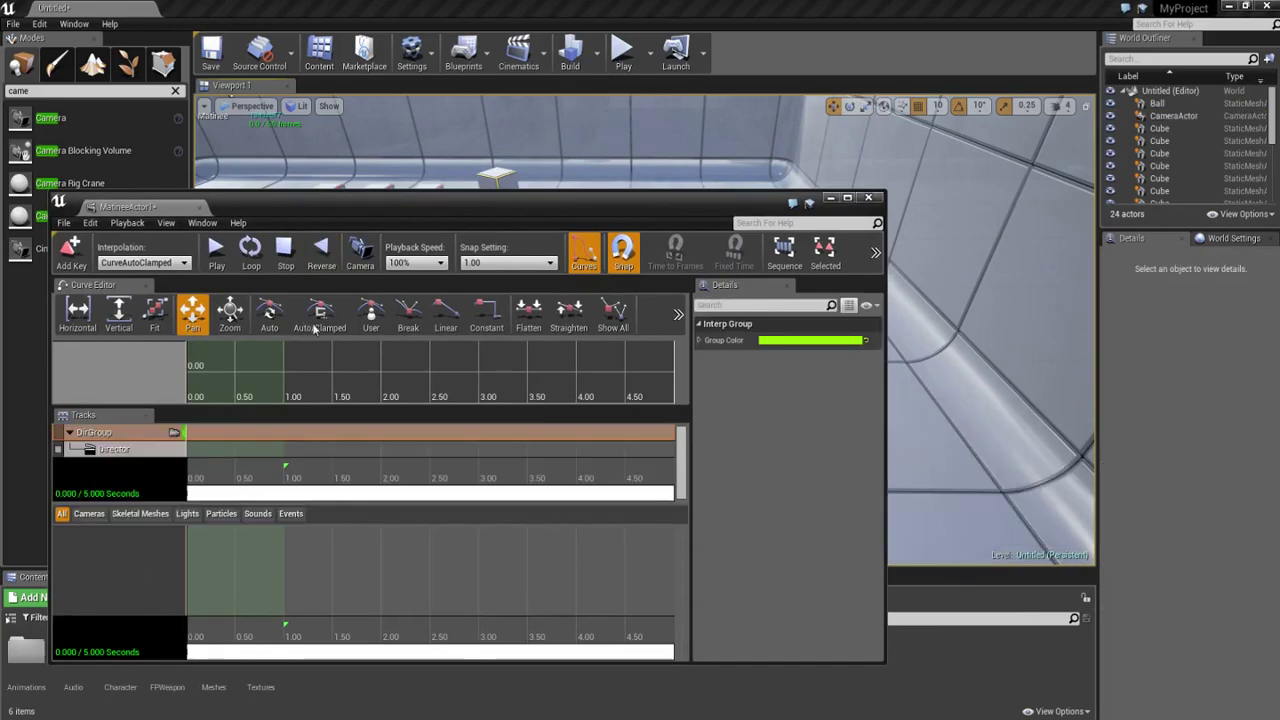
drag(405, 205, 315, 422)
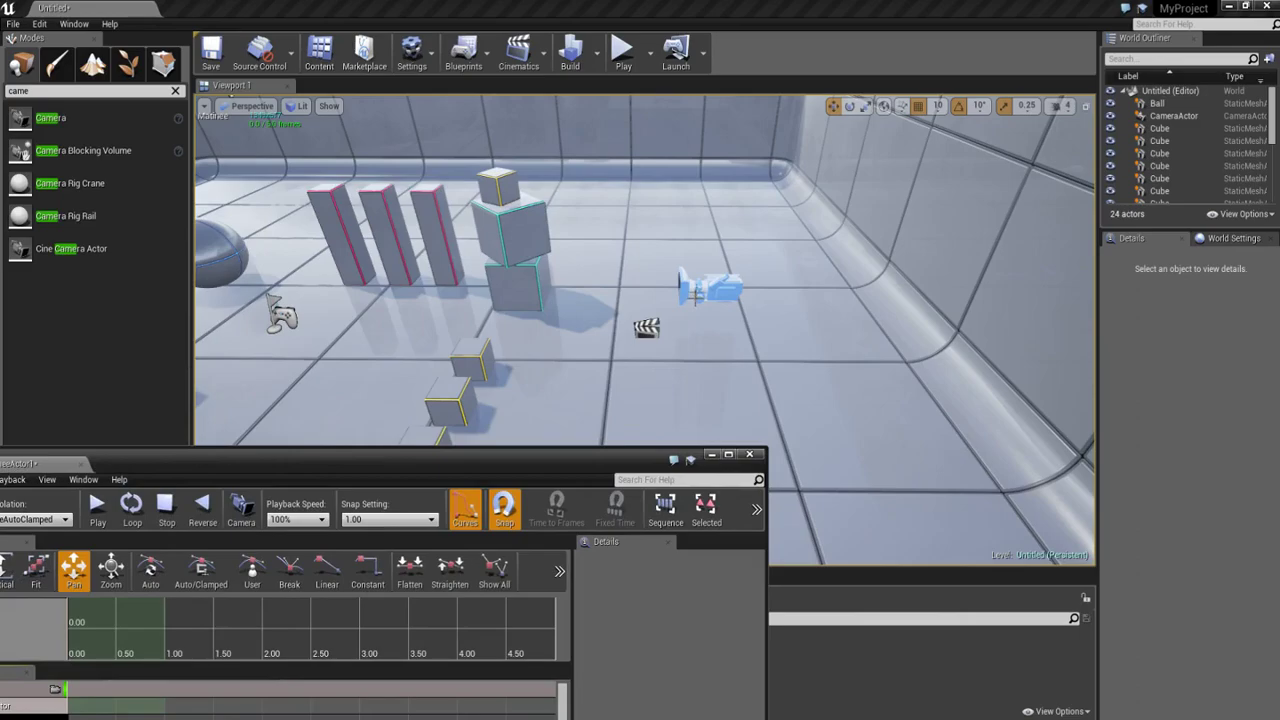
click(705, 290)
drag(420, 452, 516, 257)
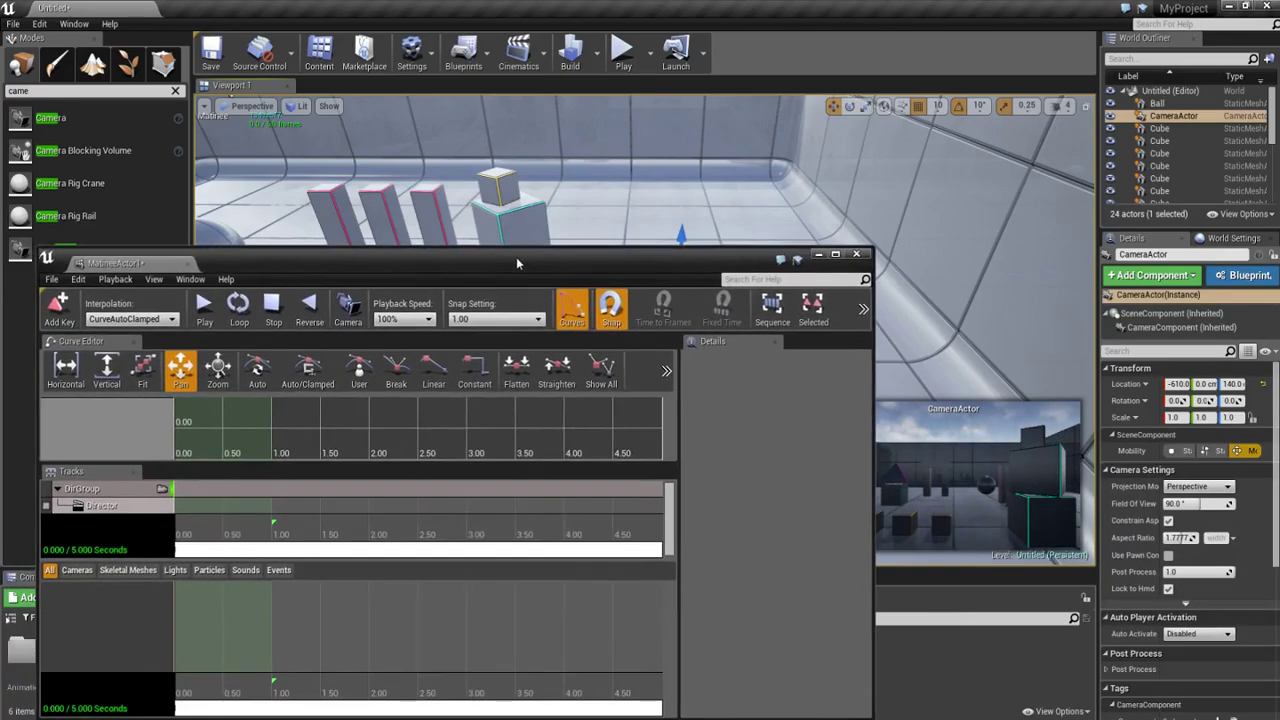
Step: Add a camera group named NewCameraGroup for the selected camera and select its Movement track
right_click(84, 621)
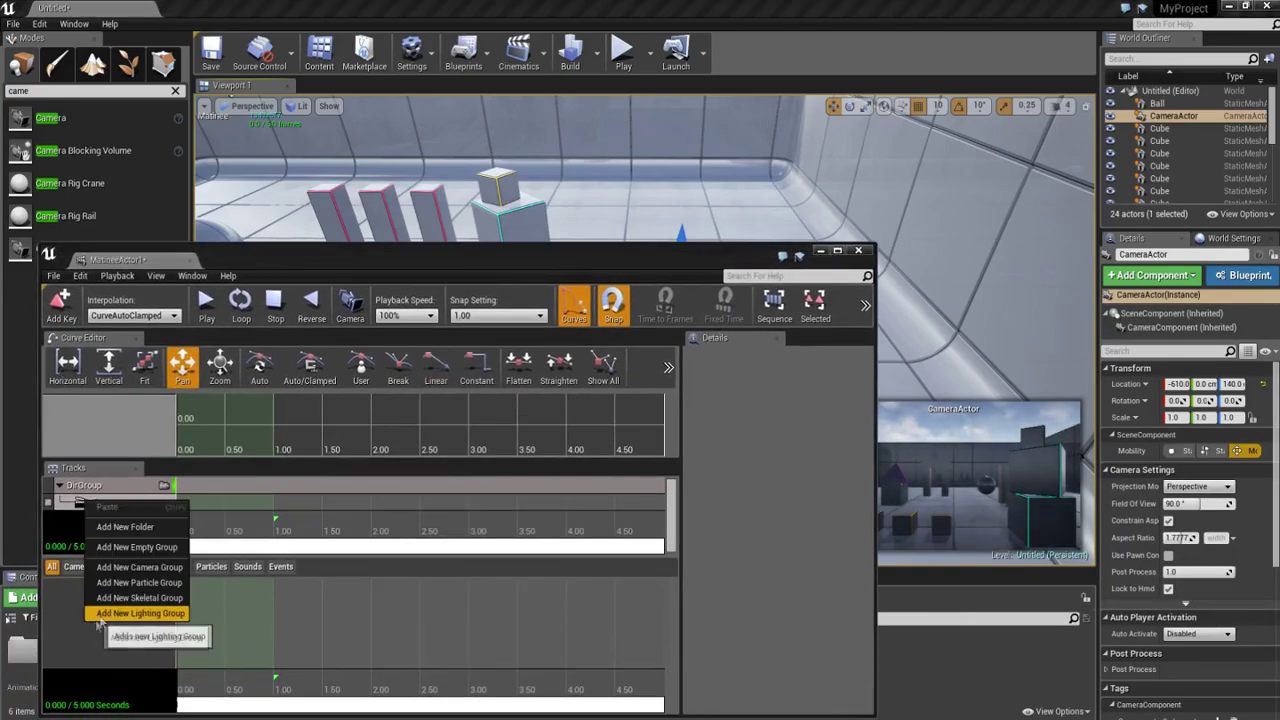
click(138, 567)
key(Return)
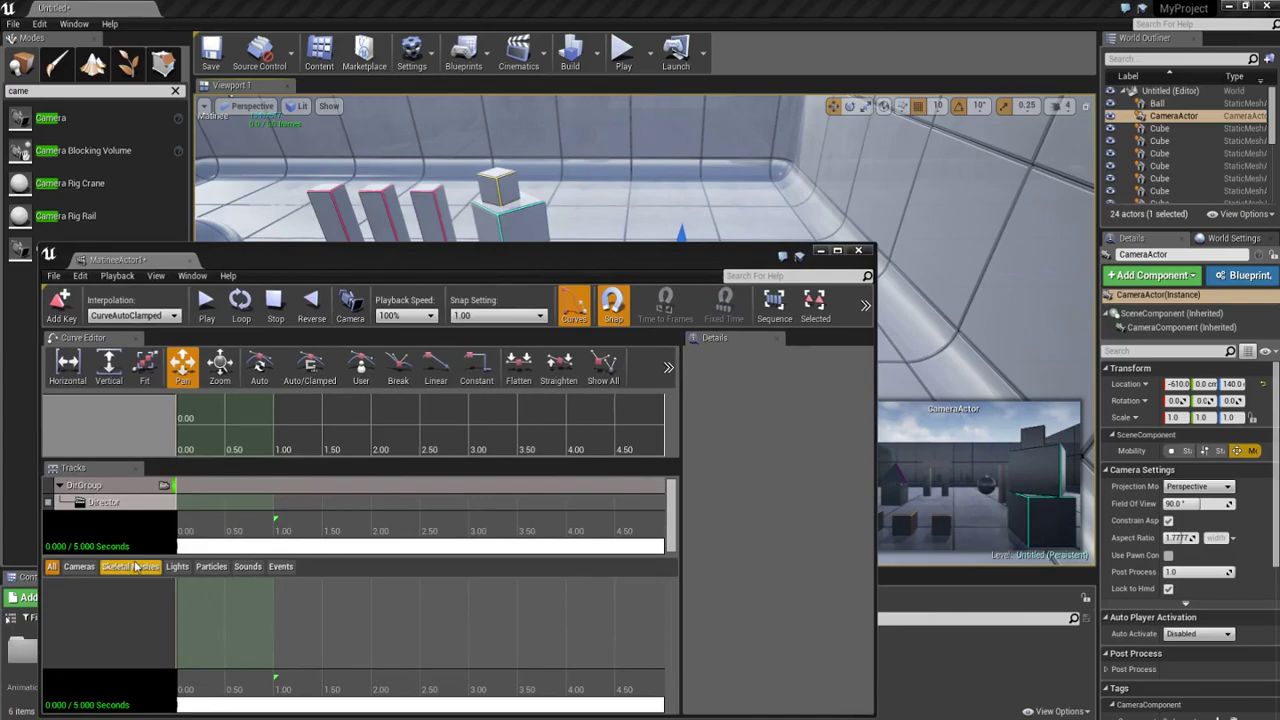
click(121, 606)
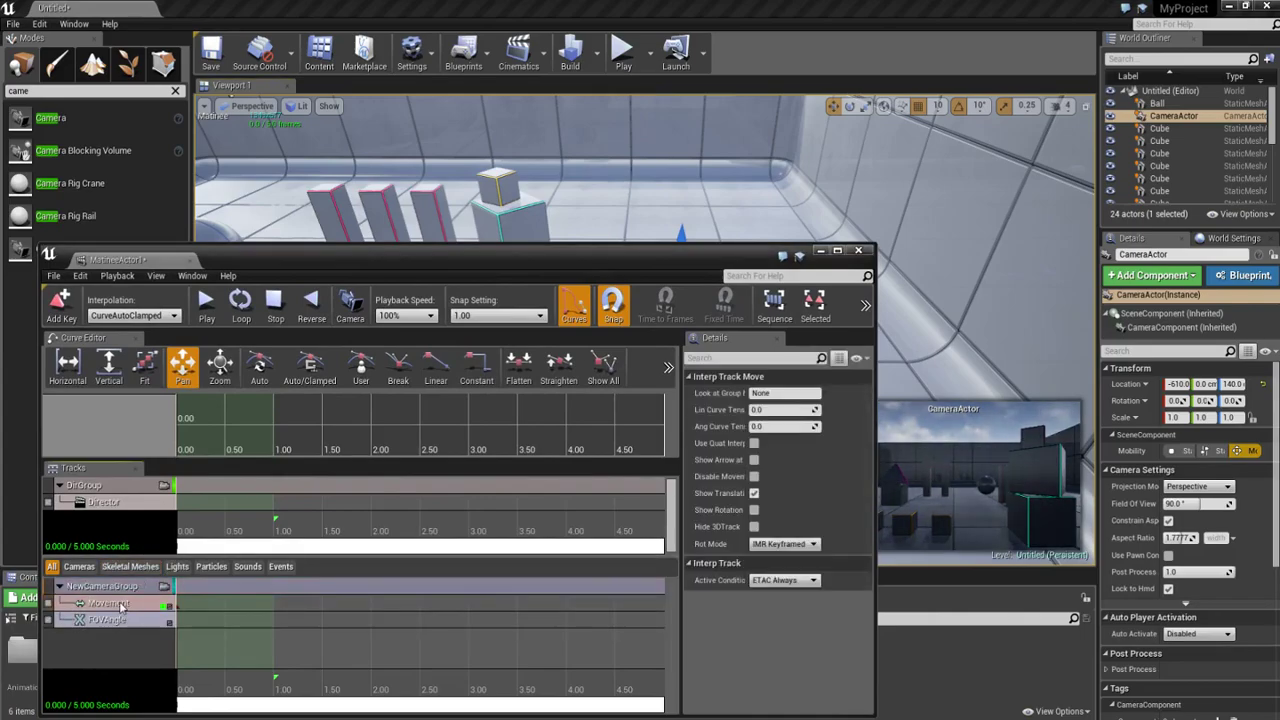
Step: Set the playhead near 1 s, extend the loop region to 4 s and lengthen the sequence to 6 s
drag(273, 685, 279, 682)
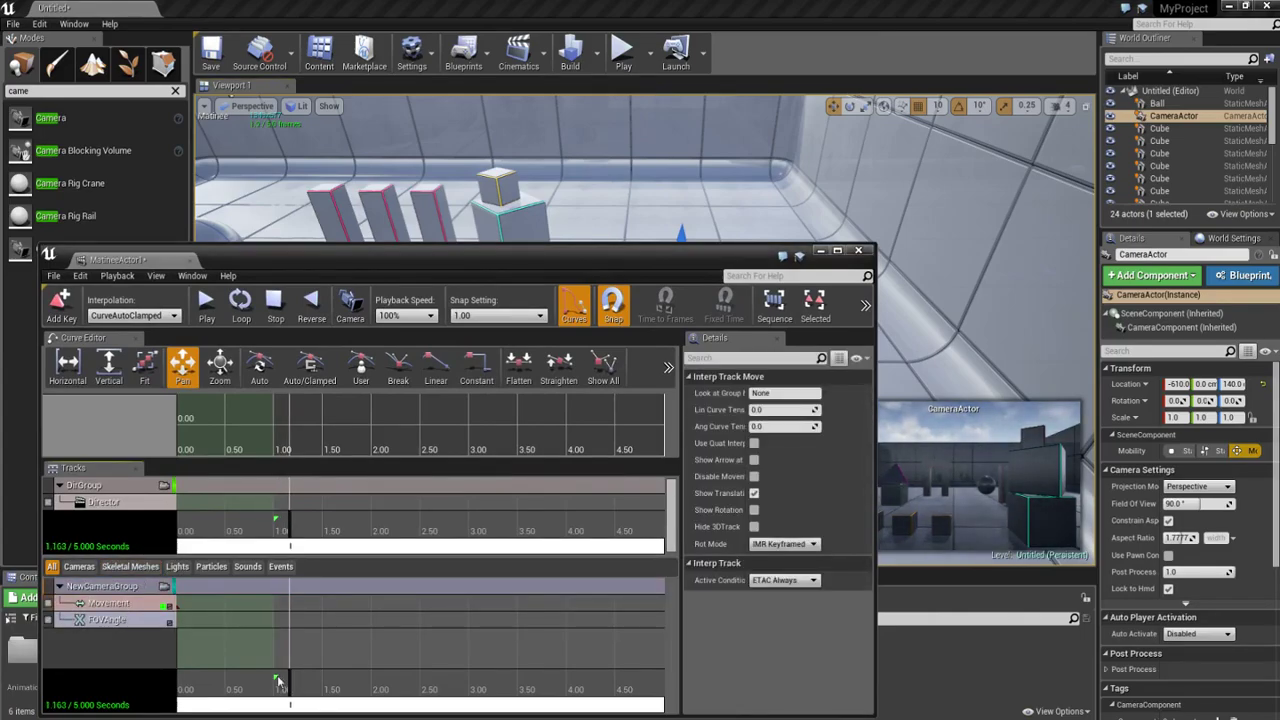
click(277, 681)
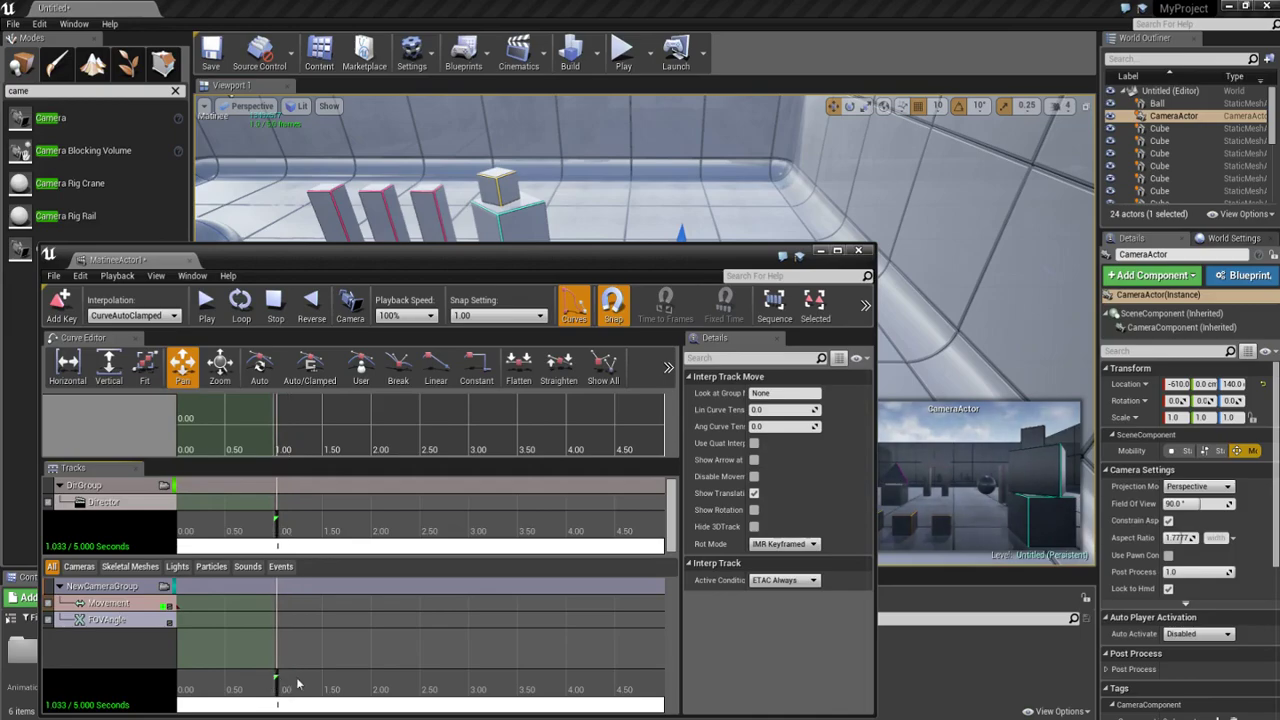
drag(278, 680, 570, 679)
scroll(600, 675, down, 5)
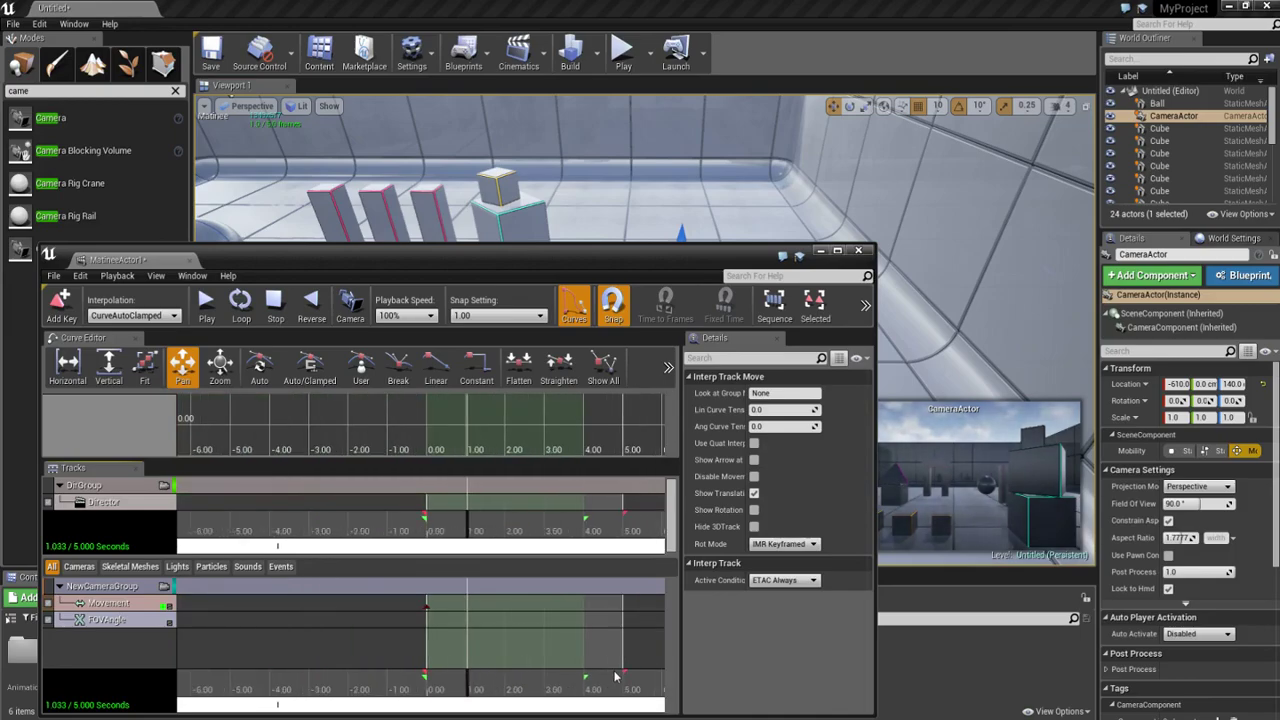
click(627, 679)
drag(624, 668, 660, 675)
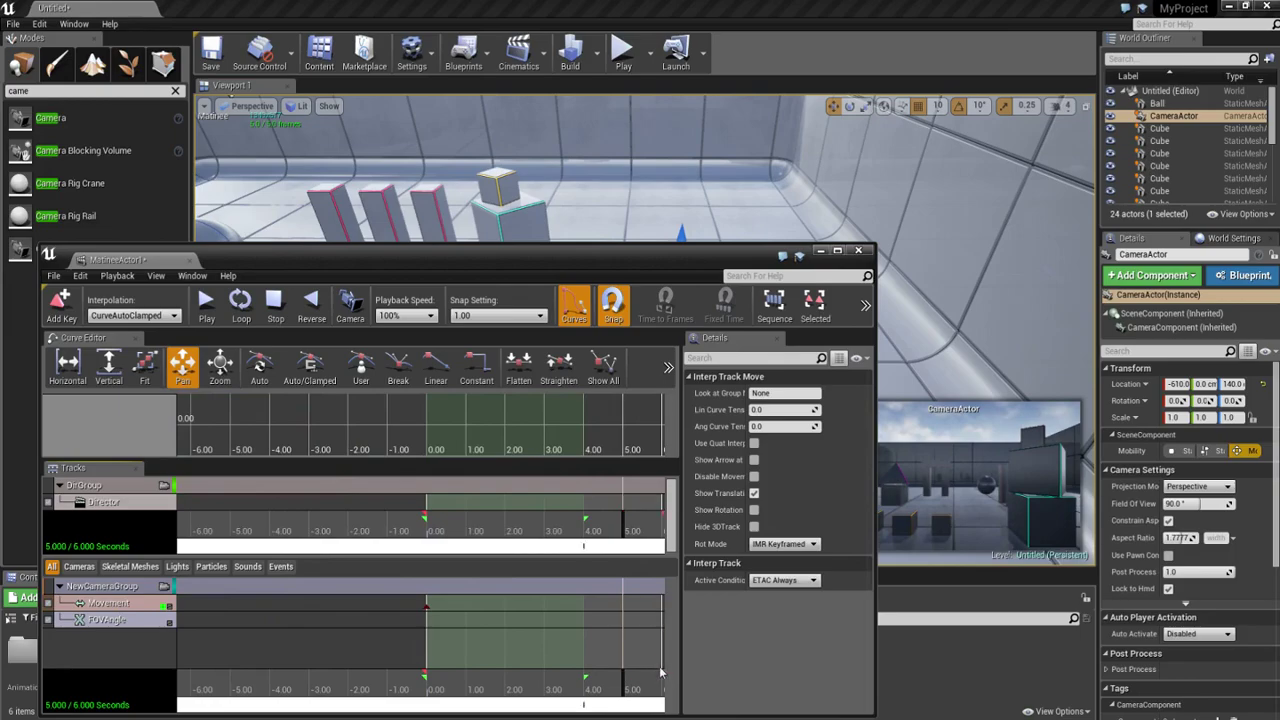
Step: Lengthen the sequence and loop region to 10 seconds and zoom the timeline to about -1.5 to 8.5 s
scroll(573, 693, down, 2)
scroll(610, 688, down, 2)
scroll(610, 686, down, 2)
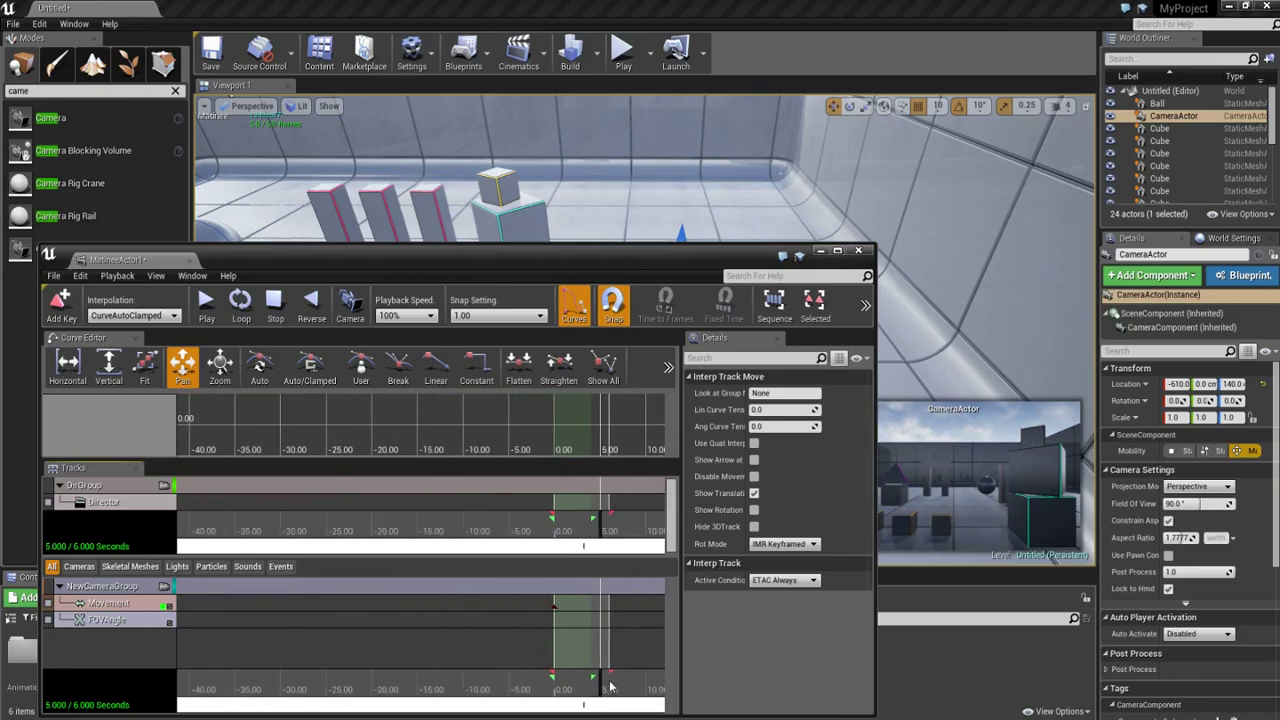
drag(562, 712, 683, 708)
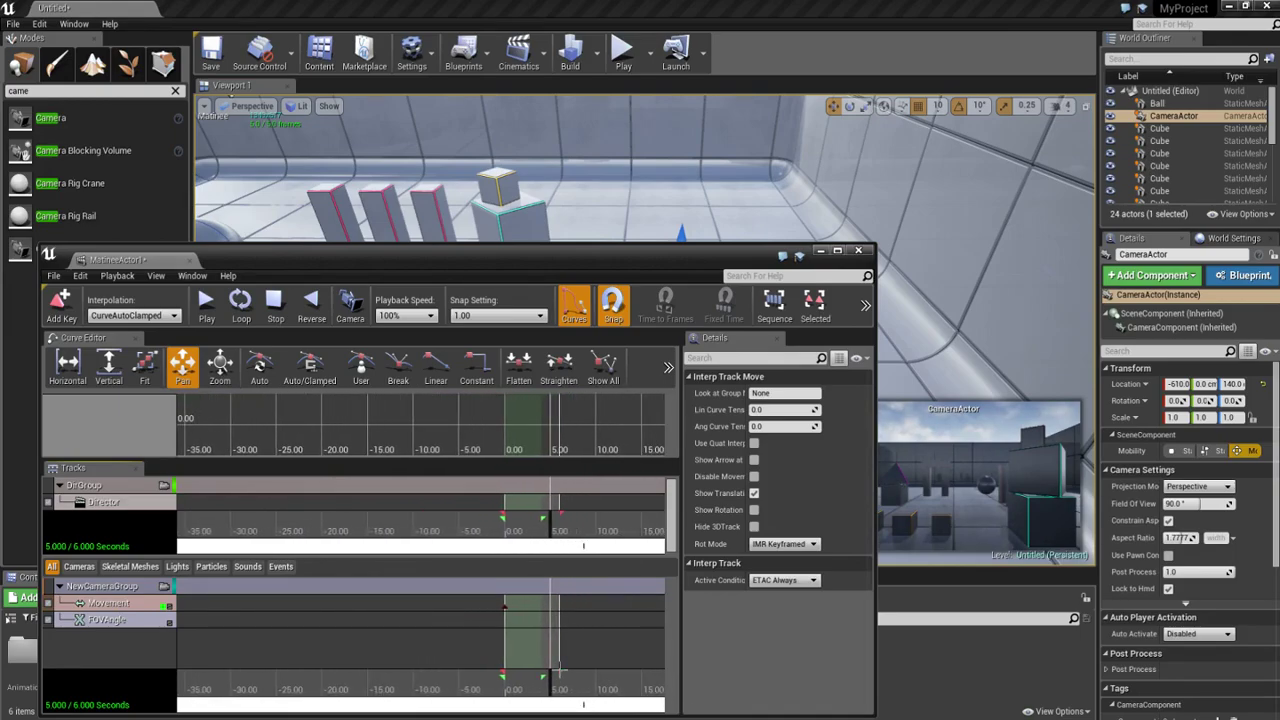
drag(560, 668, 596, 679)
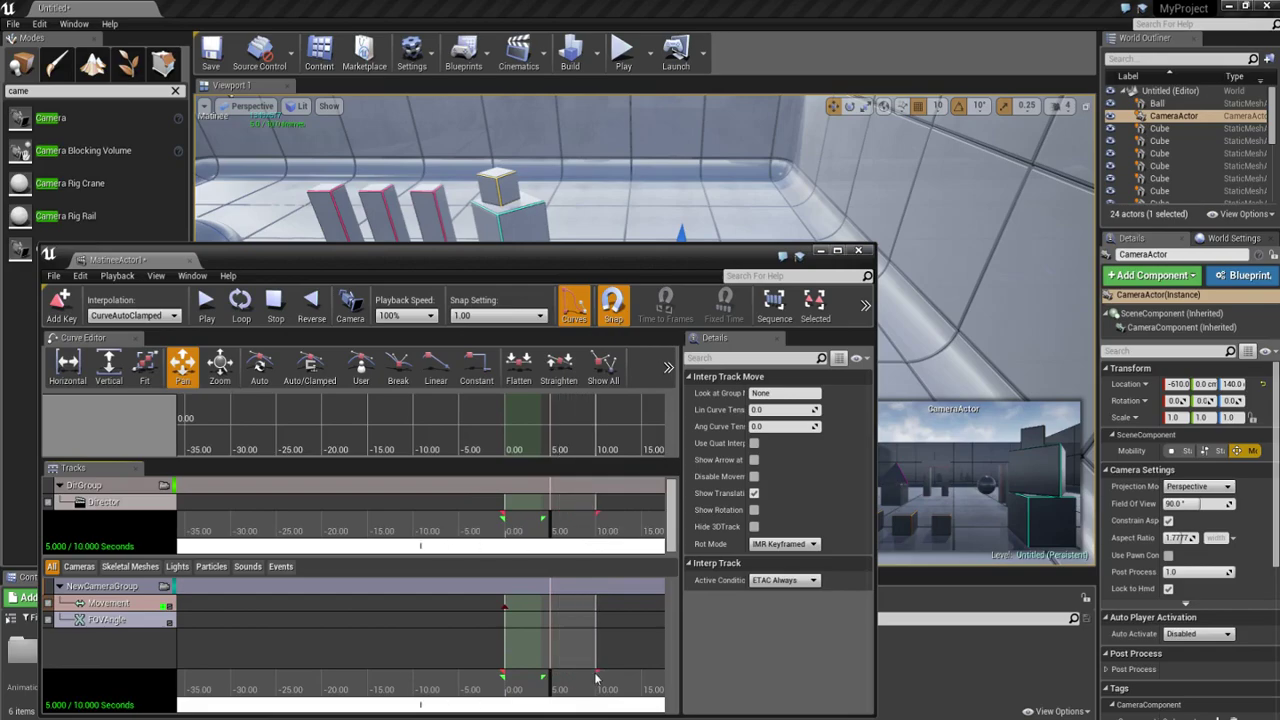
click(545, 683)
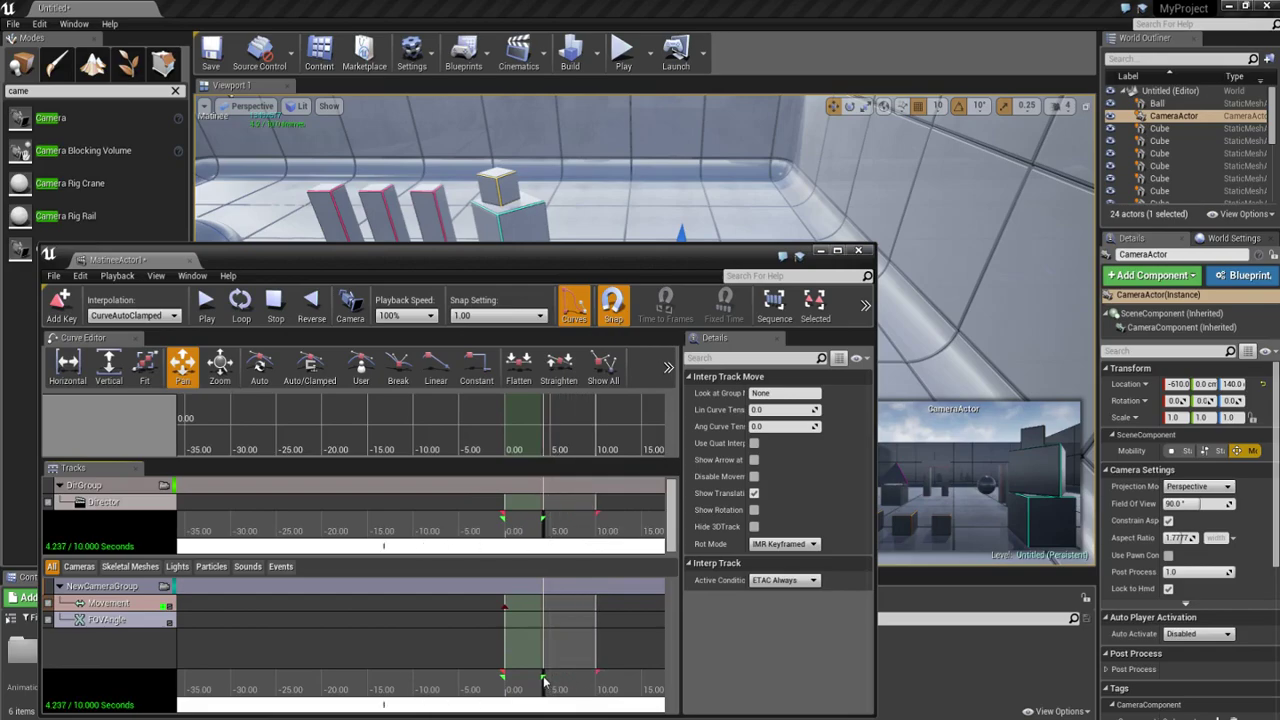
drag(555, 677, 610, 679)
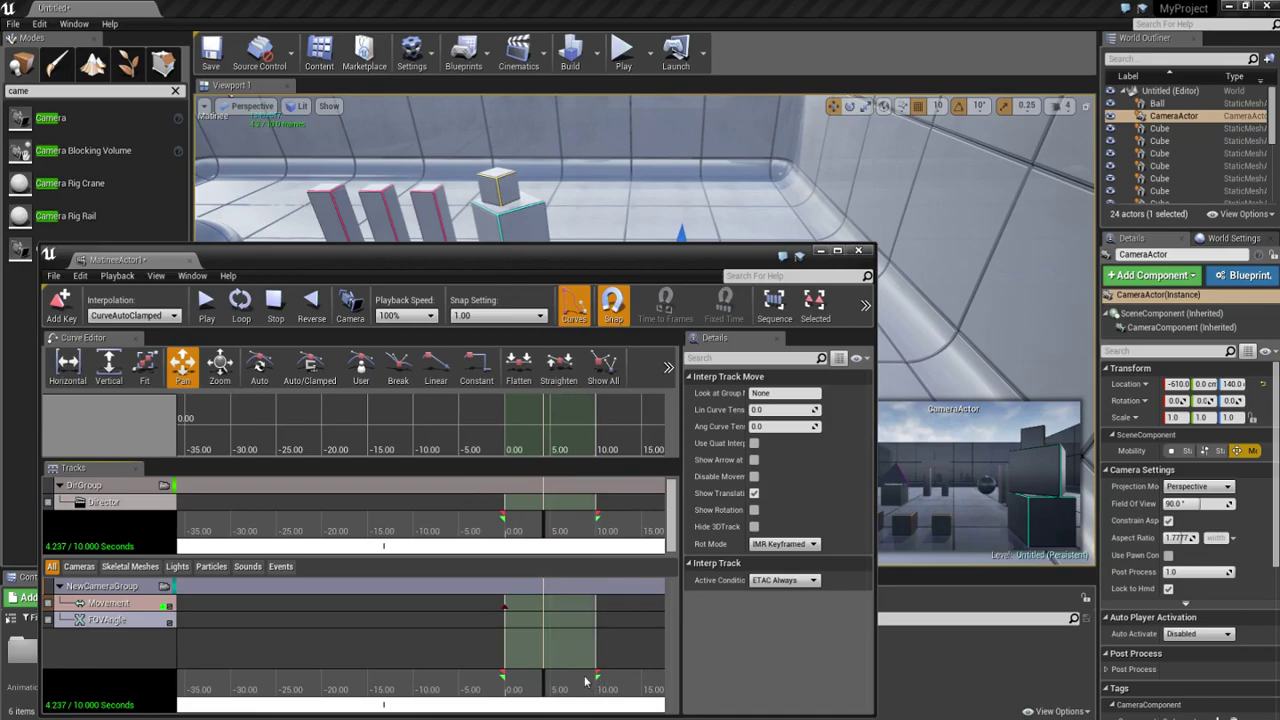
scroll(570, 684, up, 2)
scroll(530, 686, up, 2)
scroll(490, 688, up, 2)
scroll(450, 692, up, 2)
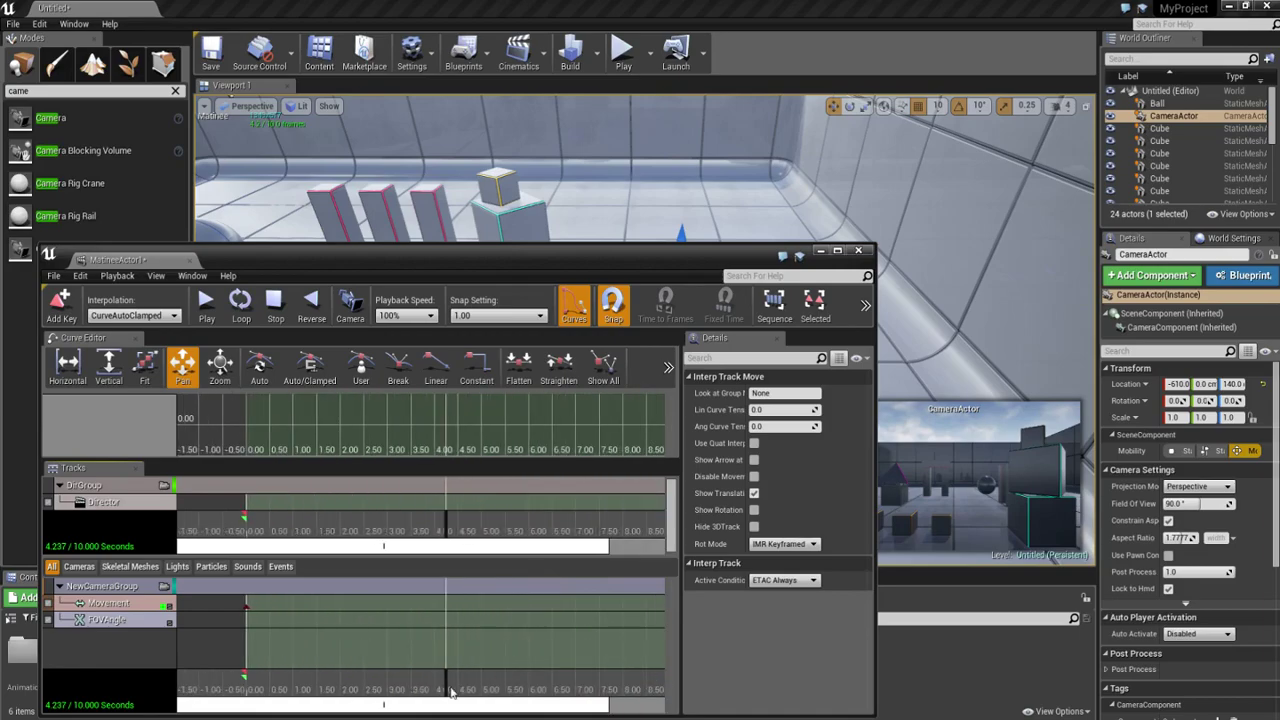
scroll(424, 697, down, 1)
drag(448, 689, 306, 690)
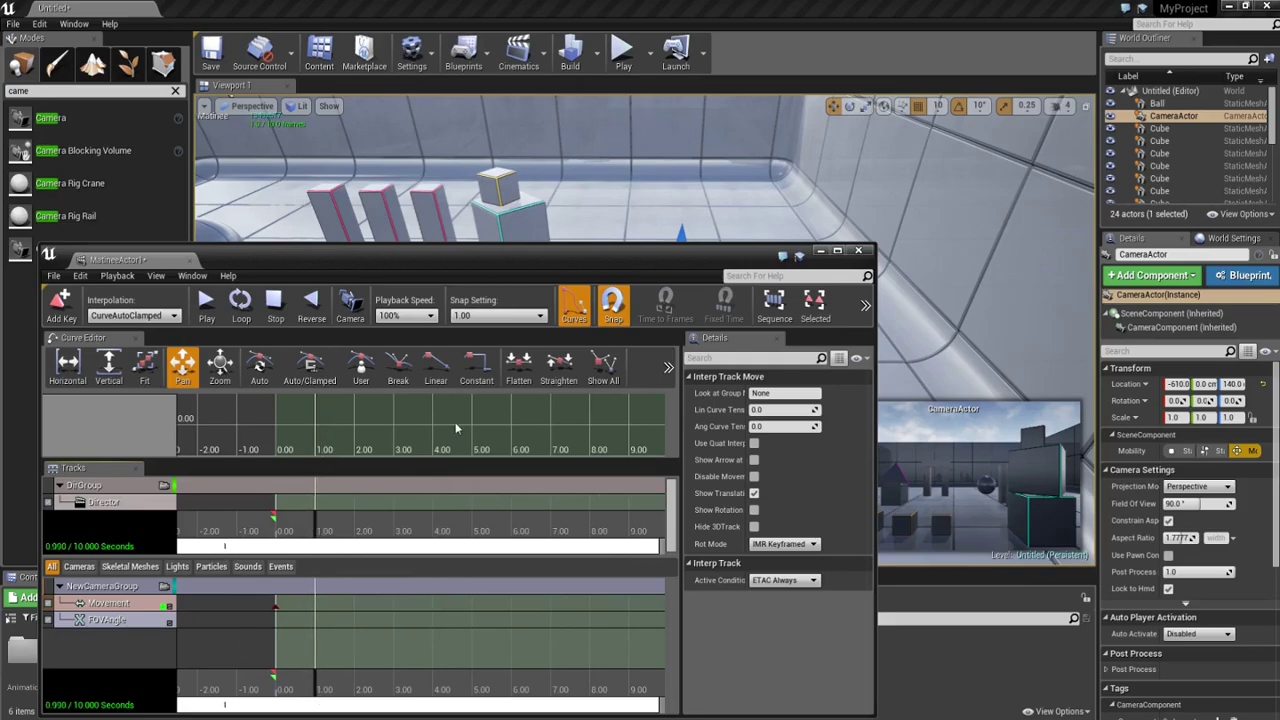
Step: Move the CameraActor to Y -590 and turn it 40 degrees around Z
drag(490, 261, 405, 328)
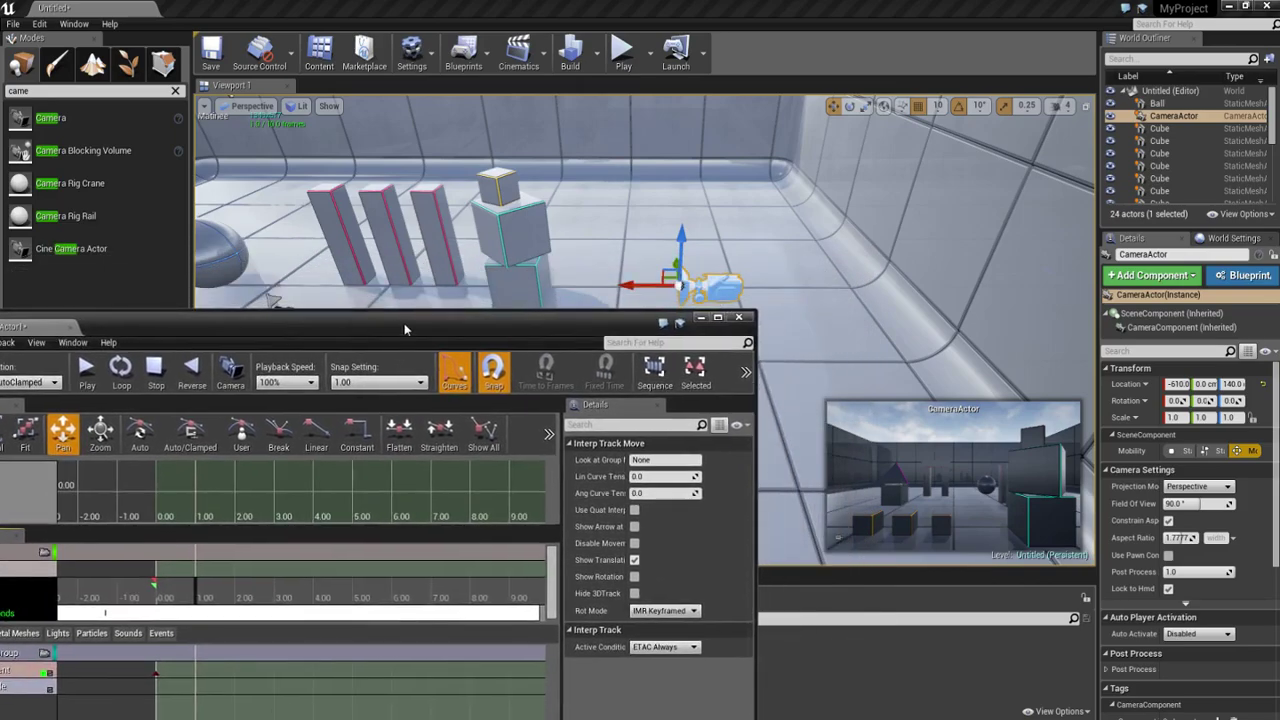
right_drag(804, 298, 422, 327)
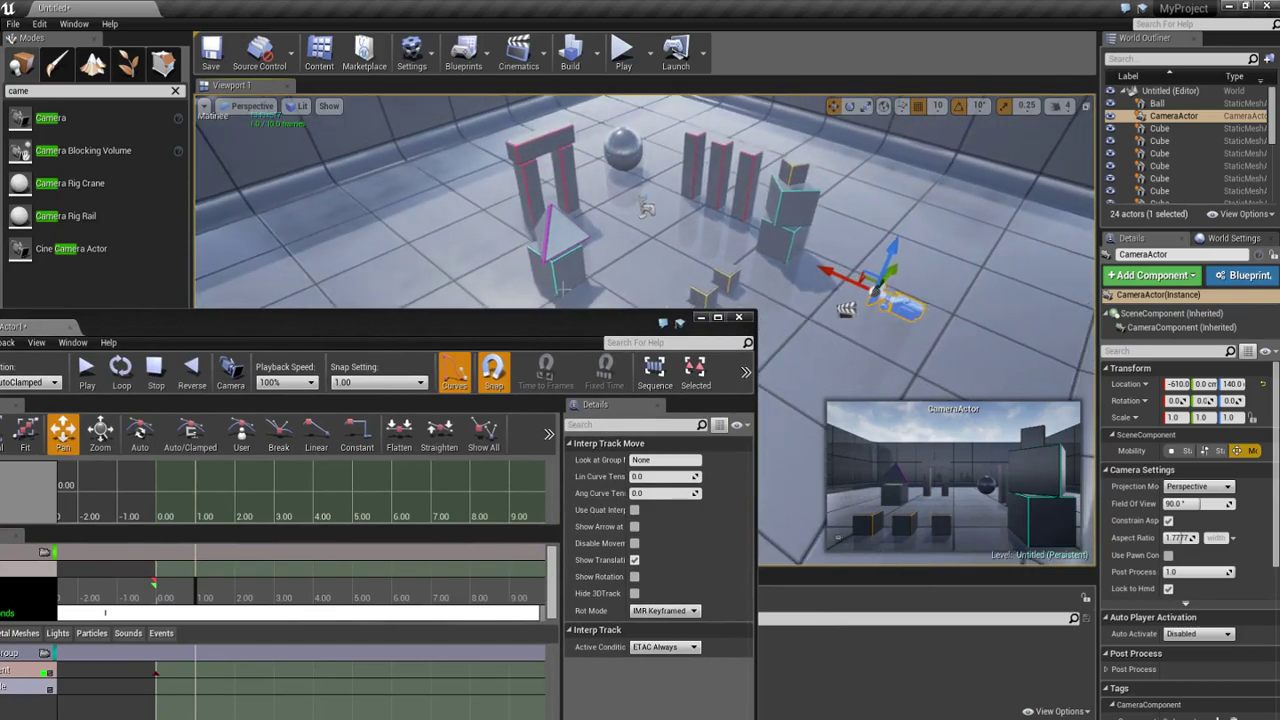
drag(422, 327, 249, 278)
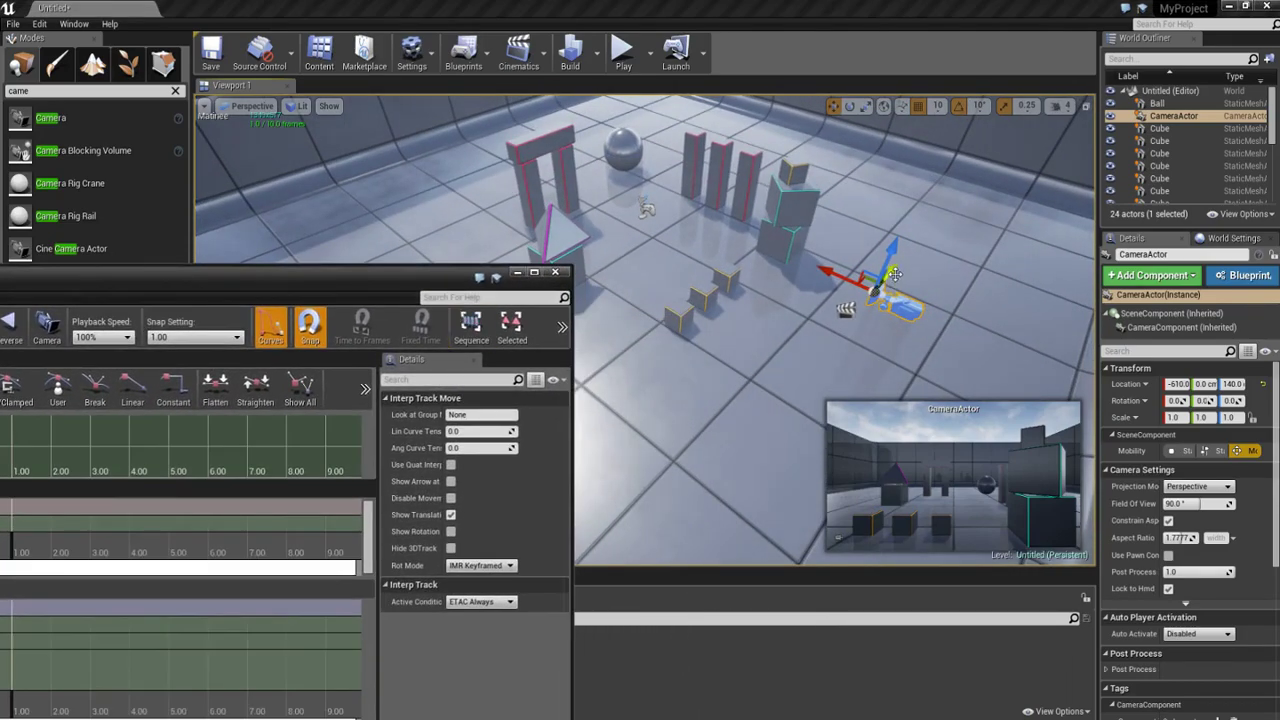
drag(895, 274, 705, 478)
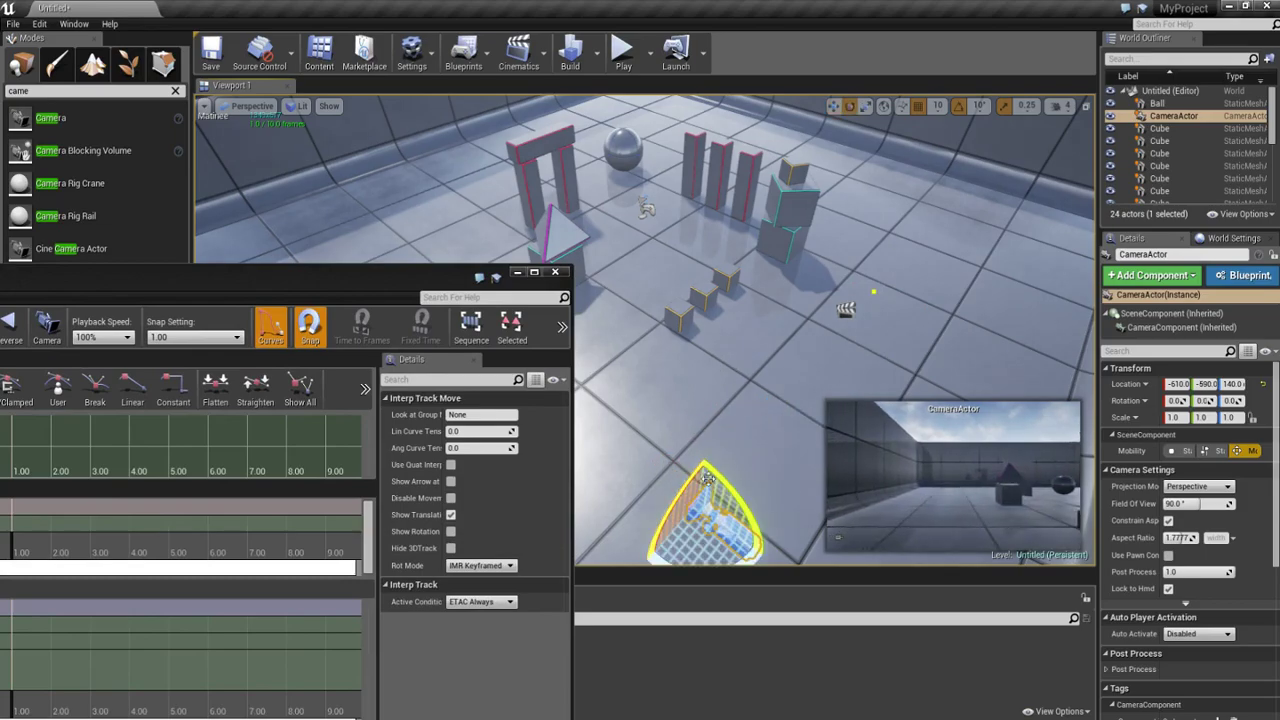
drag(705, 478, 680, 472)
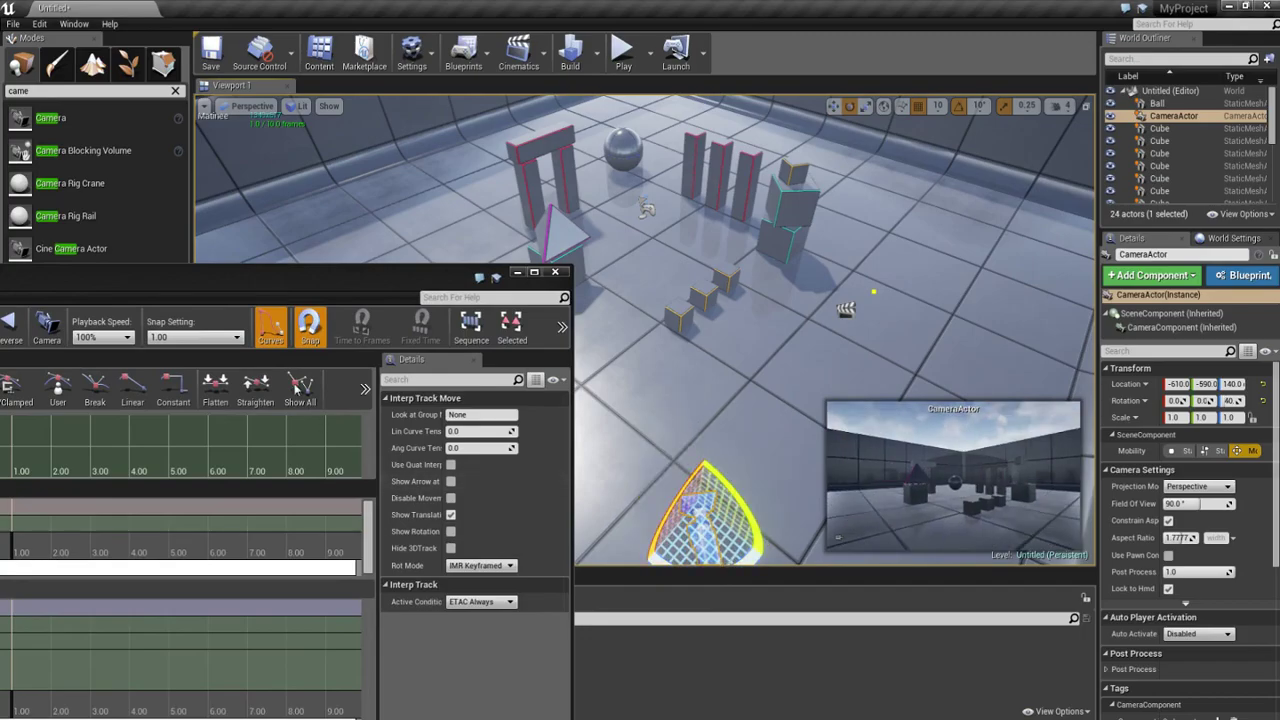
drag(230, 279, 426, 132)
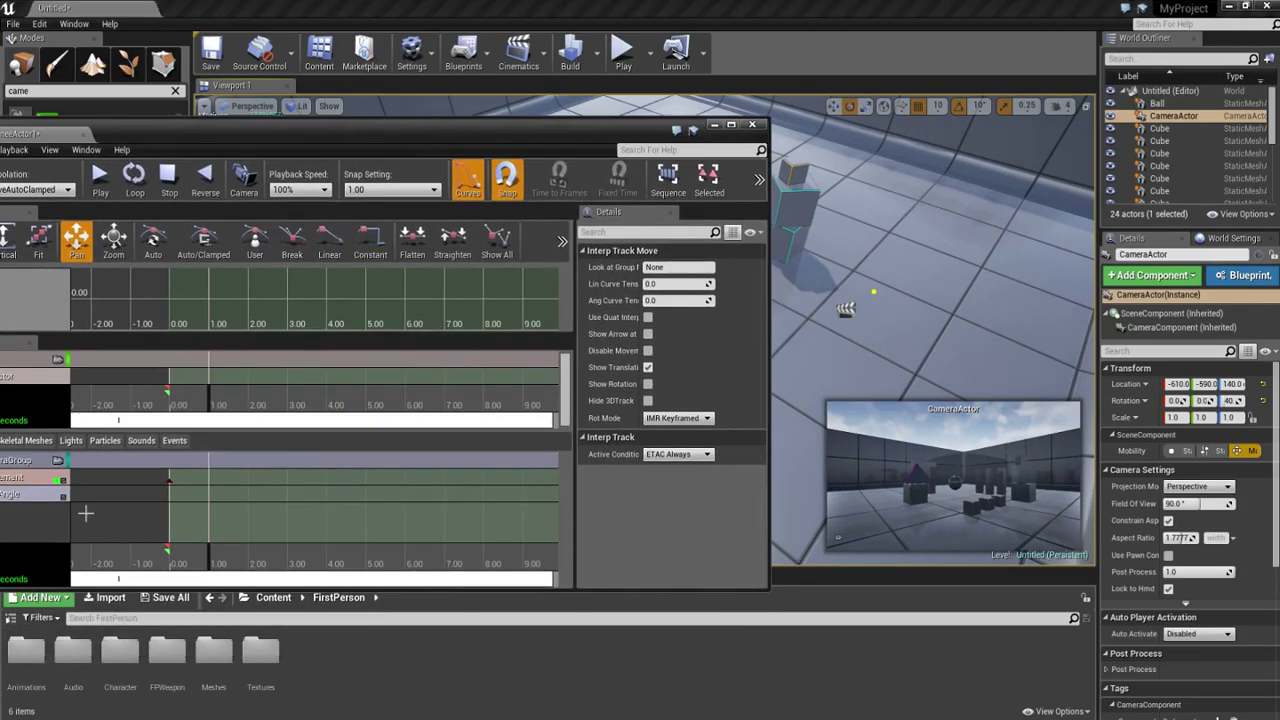
Step: Key the camera's Movement at 1 s, then rotate and slide it to X 40 and key it at 2 s
key(Return)
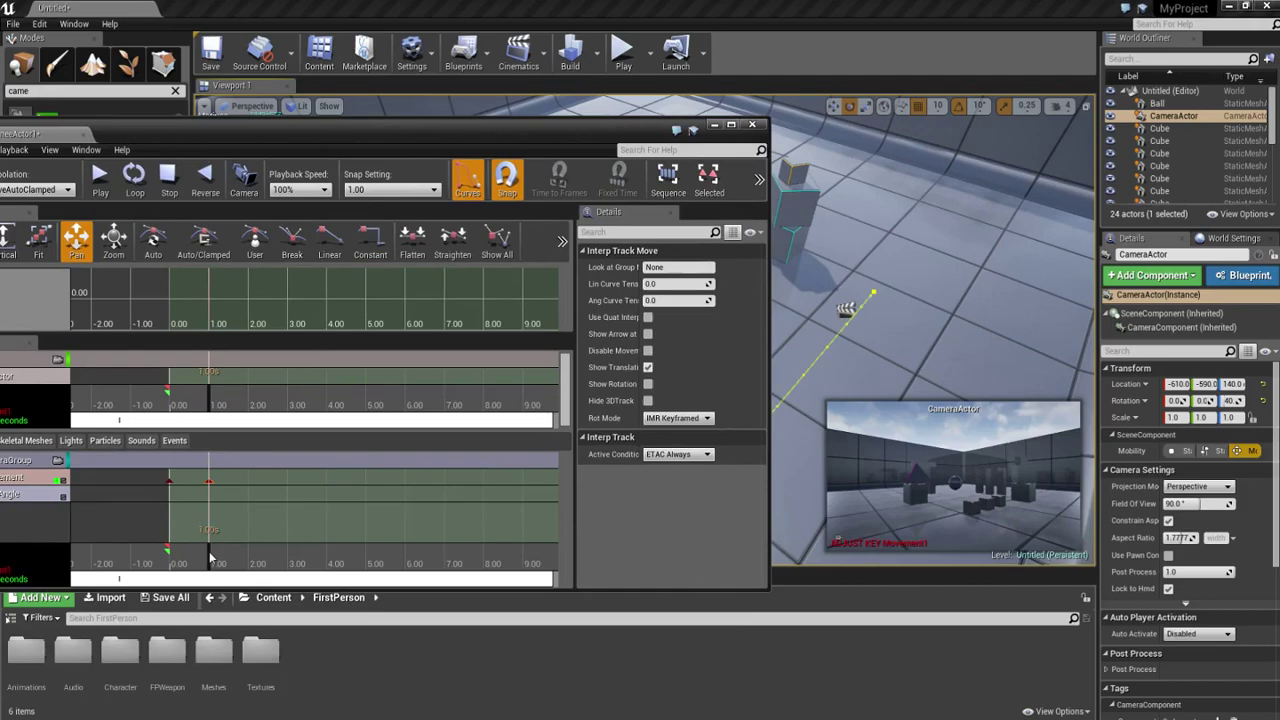
drag(210, 557, 252, 567)
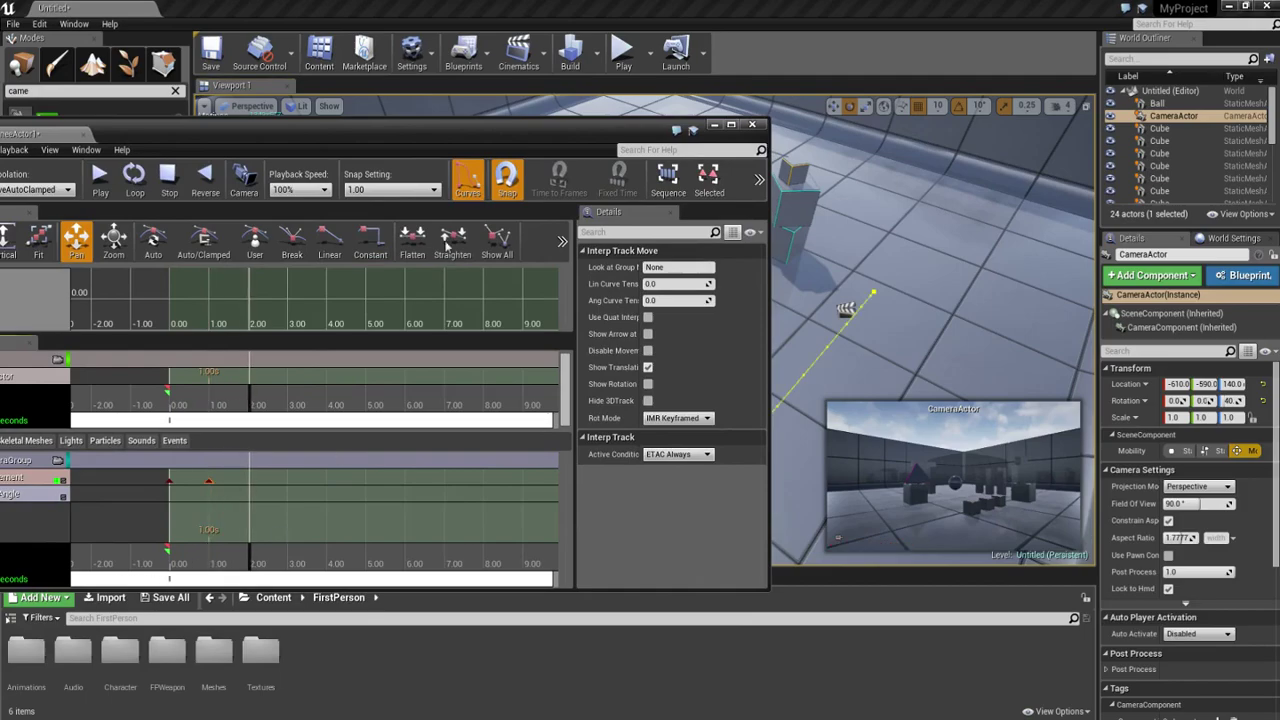
drag(460, 135, 353, 415)
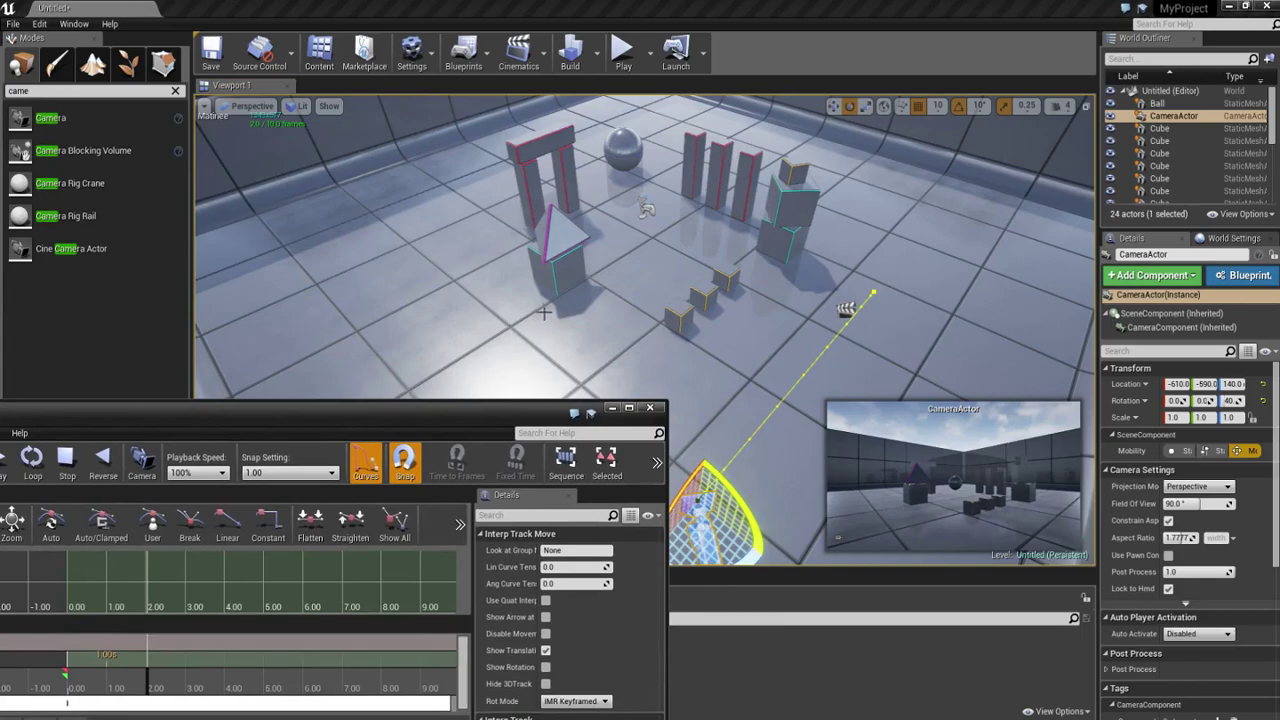
scroll(544, 313, up, 3)
mouse_move(686, 405)
mouse_down()
mouse_move(650, 380)
mouse_move(648, 351)
mouse_move(663, 349)
mouse_up()
key(f)
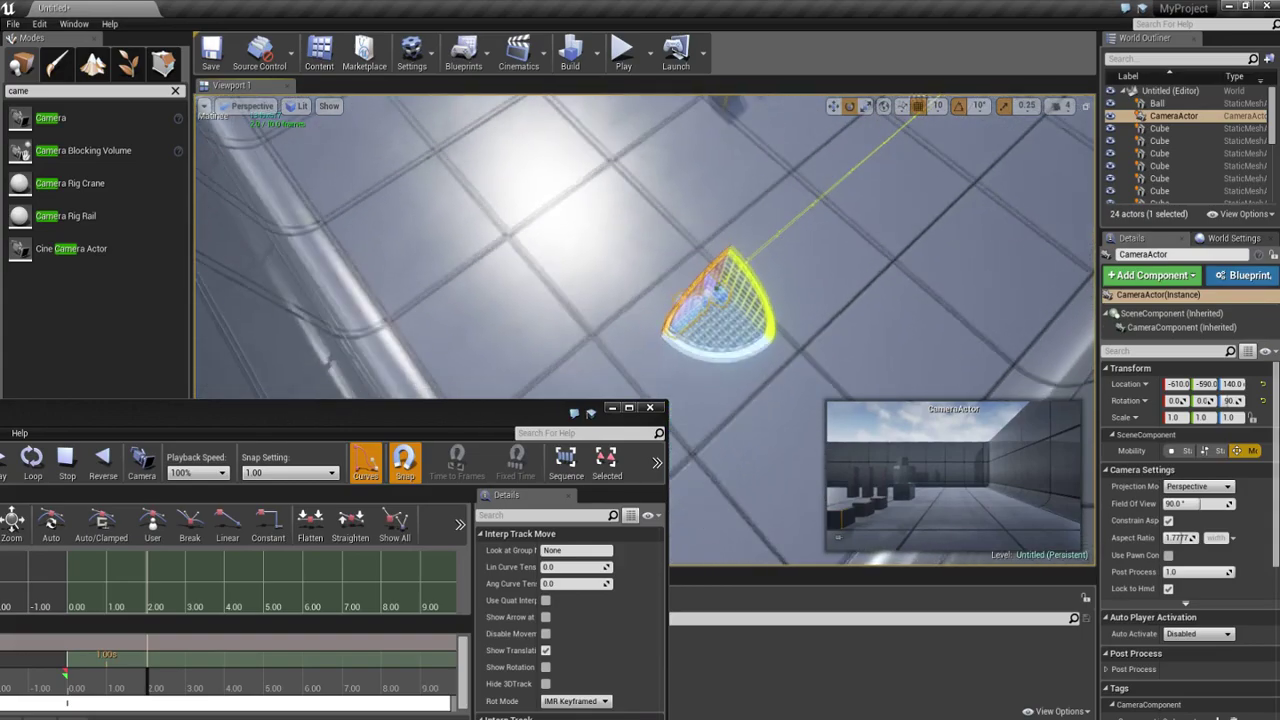
key(w)
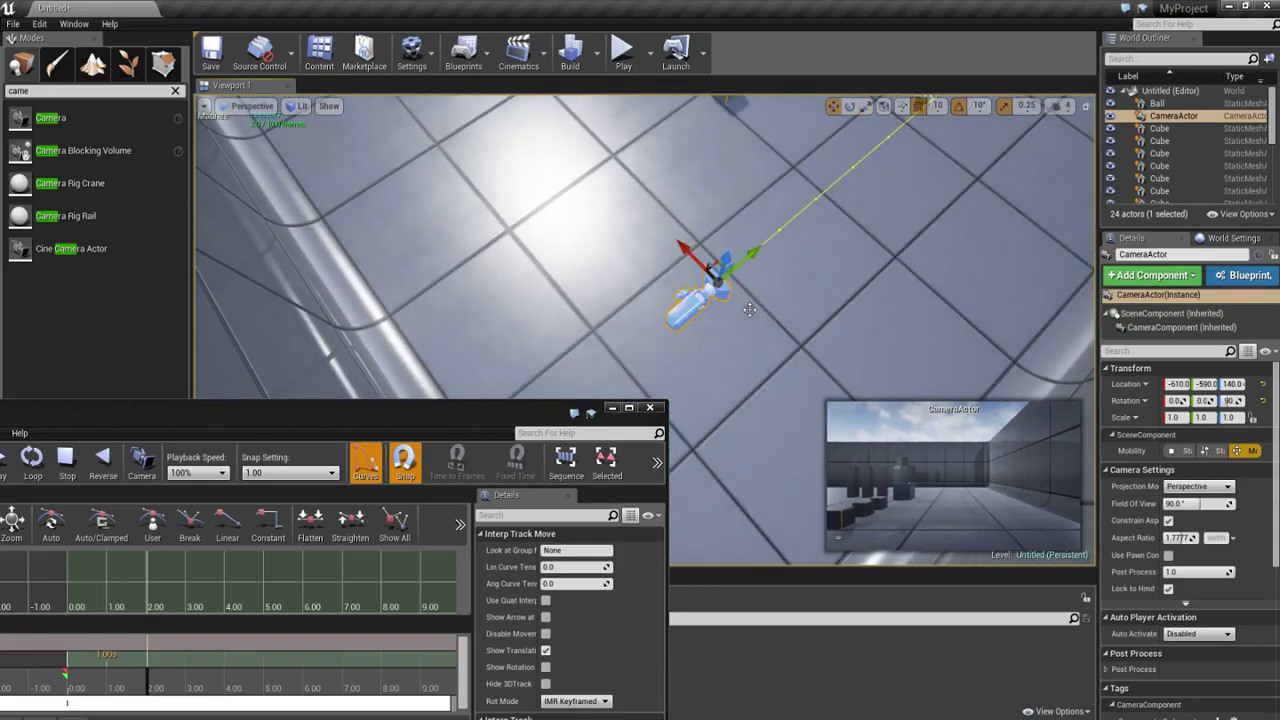
drag(718, 284, 545, 130)
scroll(605, 290, down, 5)
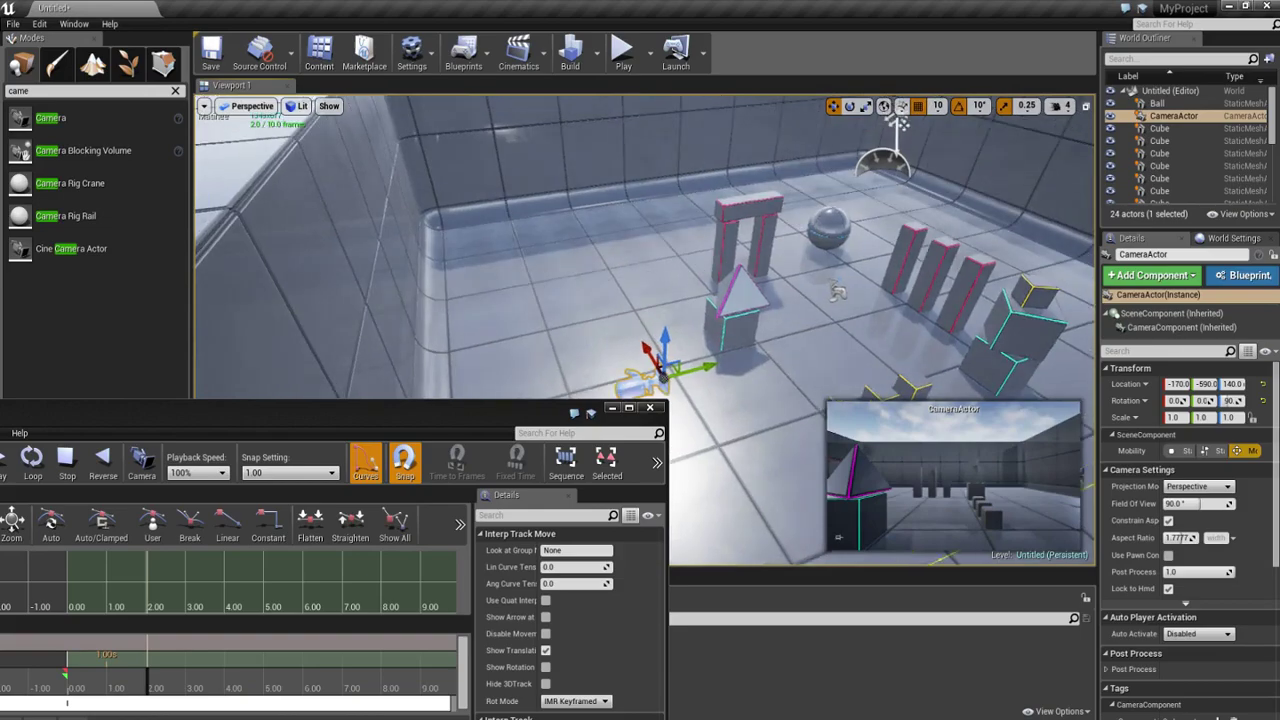
drag(640, 348, 588, 299)
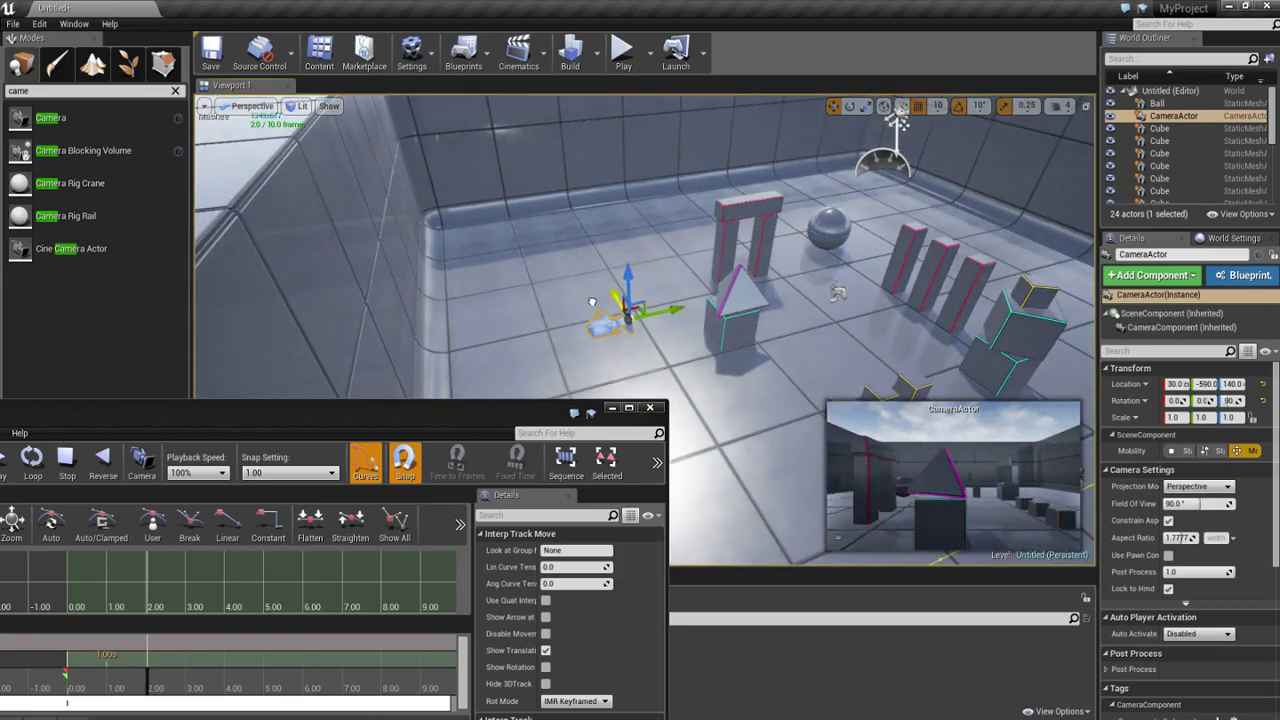
click(138, 703)
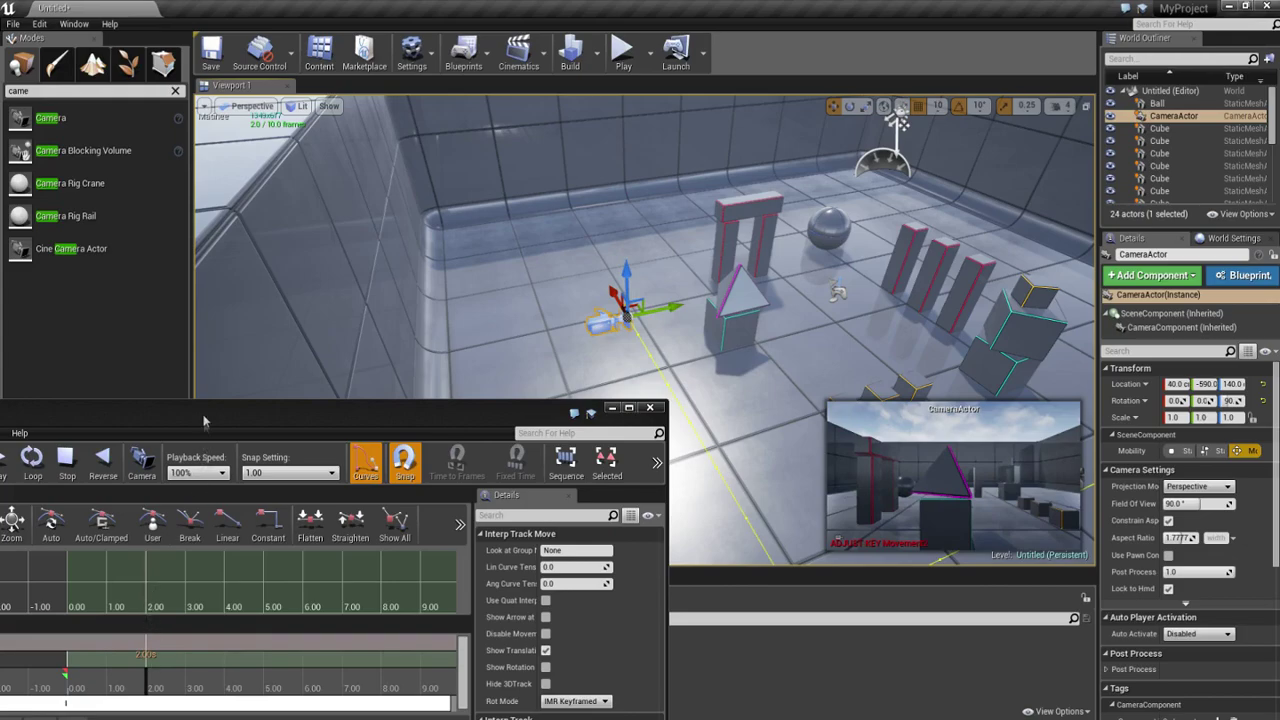
Step: Select the FOVAngle track, then the camera group row, and try adding a keyframe
drag(203, 419, 229, 351)
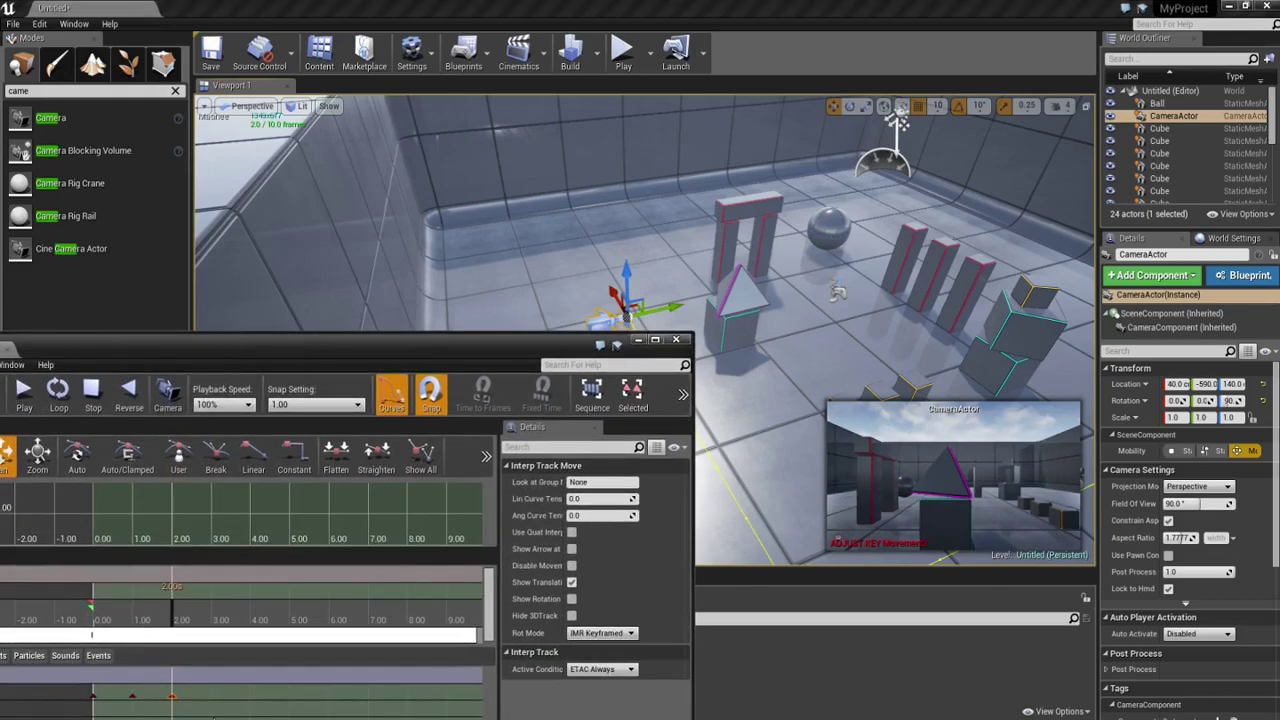
click(212, 716)
drag(241, 347, 266, 241)
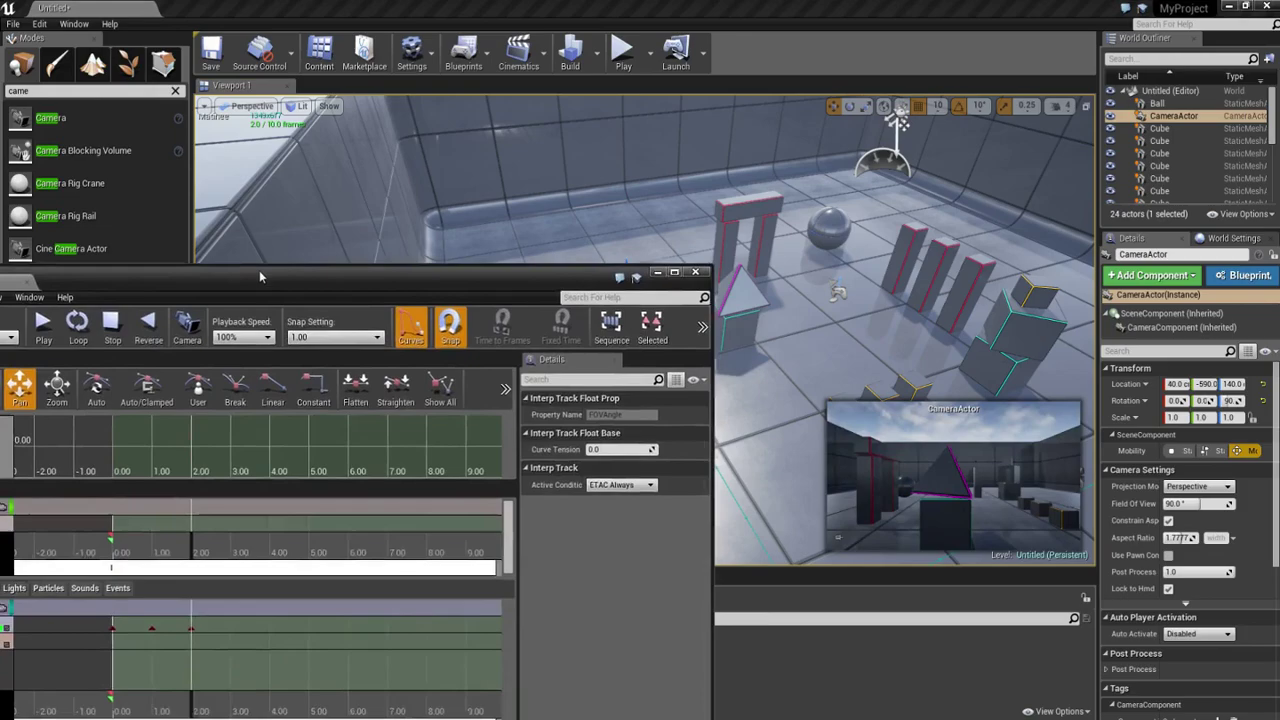
click(242, 666)
drag(300, 233, 345, 293)
key(Return)
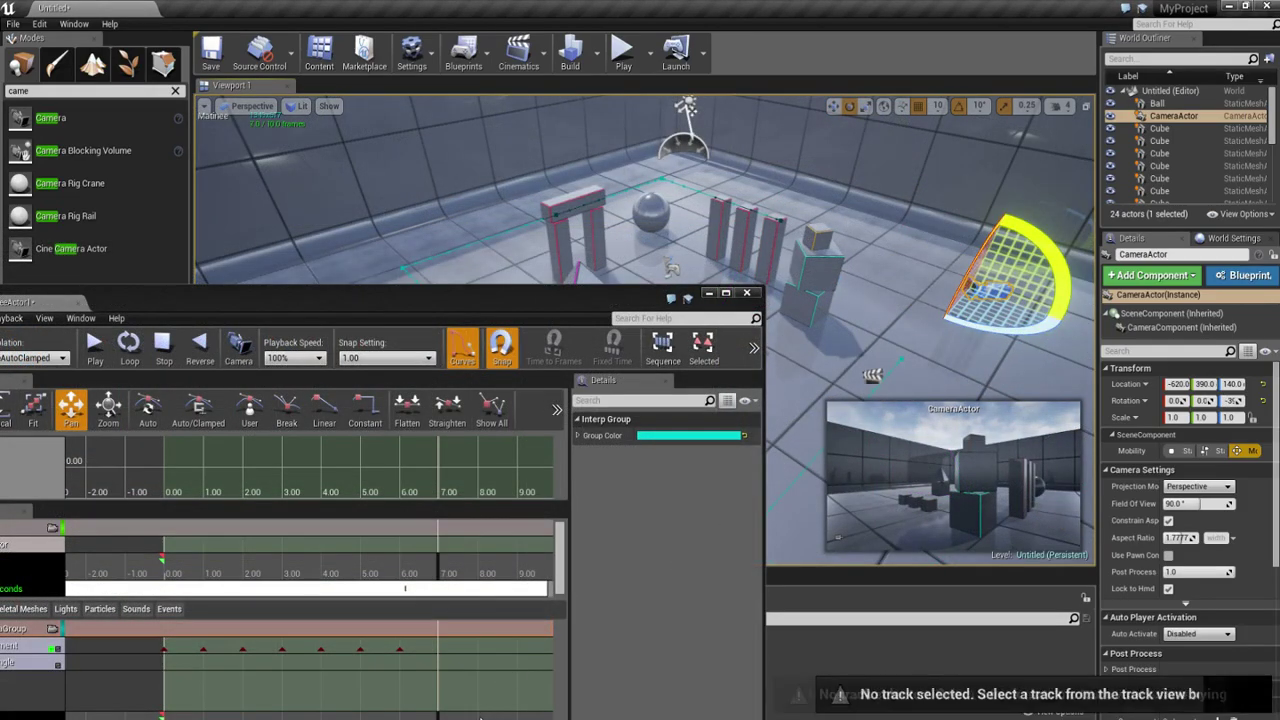
Step: Add a Movement keyframe at 7 seconds and move the playhead to about 7.7 seconds
click(10, 649)
key(Return)
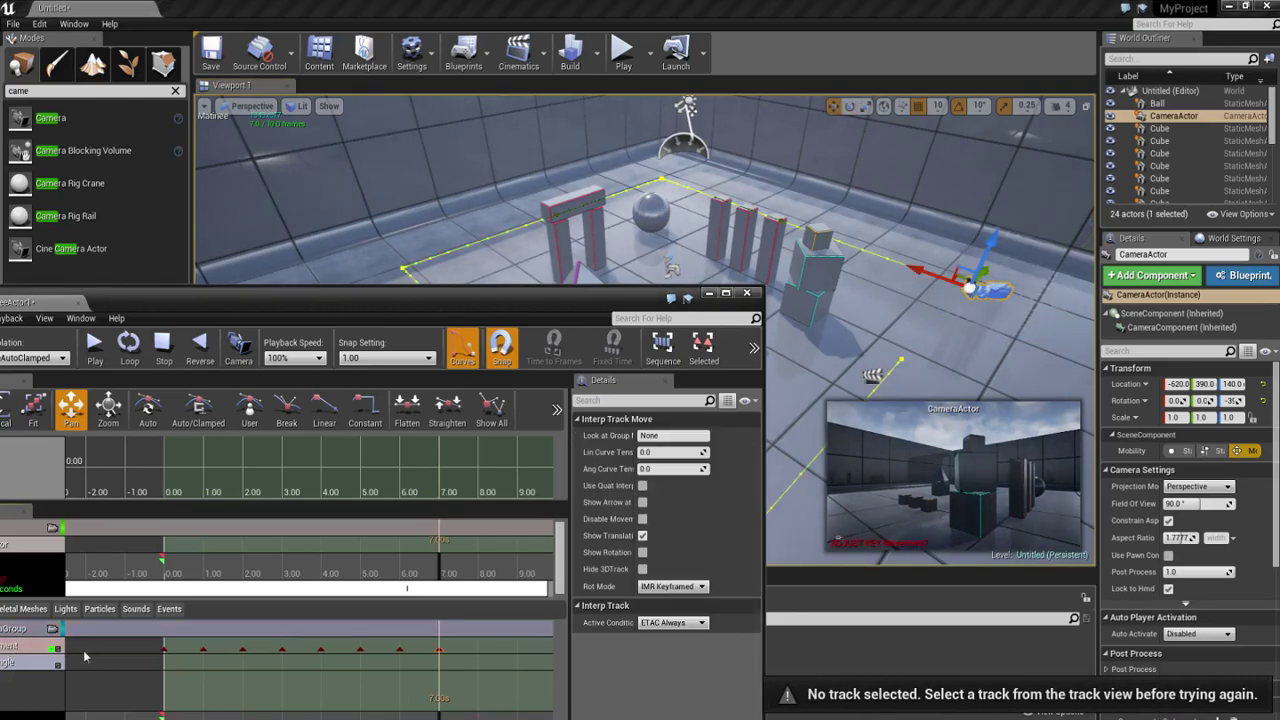
click(473, 541)
drag(473, 541, 477, 541)
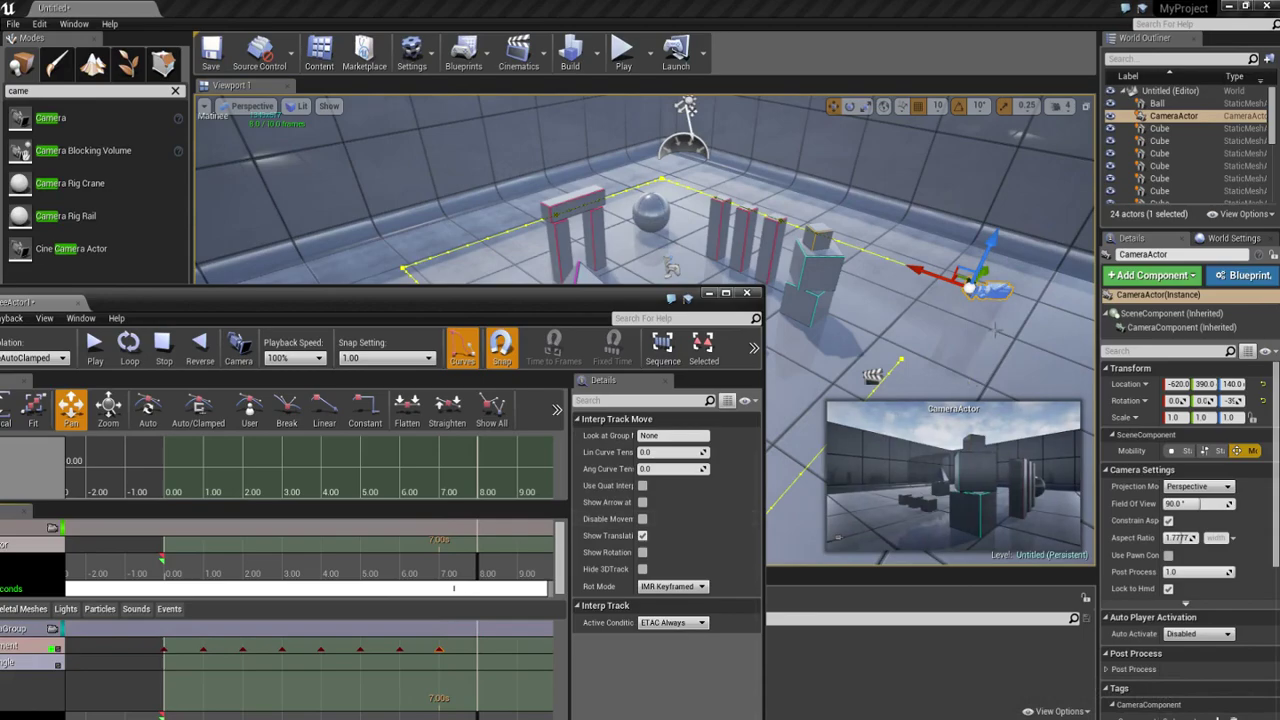
Step: Move the camera to Y 0, turn it 40 degrees, and record a Movement key at 8 s
drag(985, 274, 920, 338)
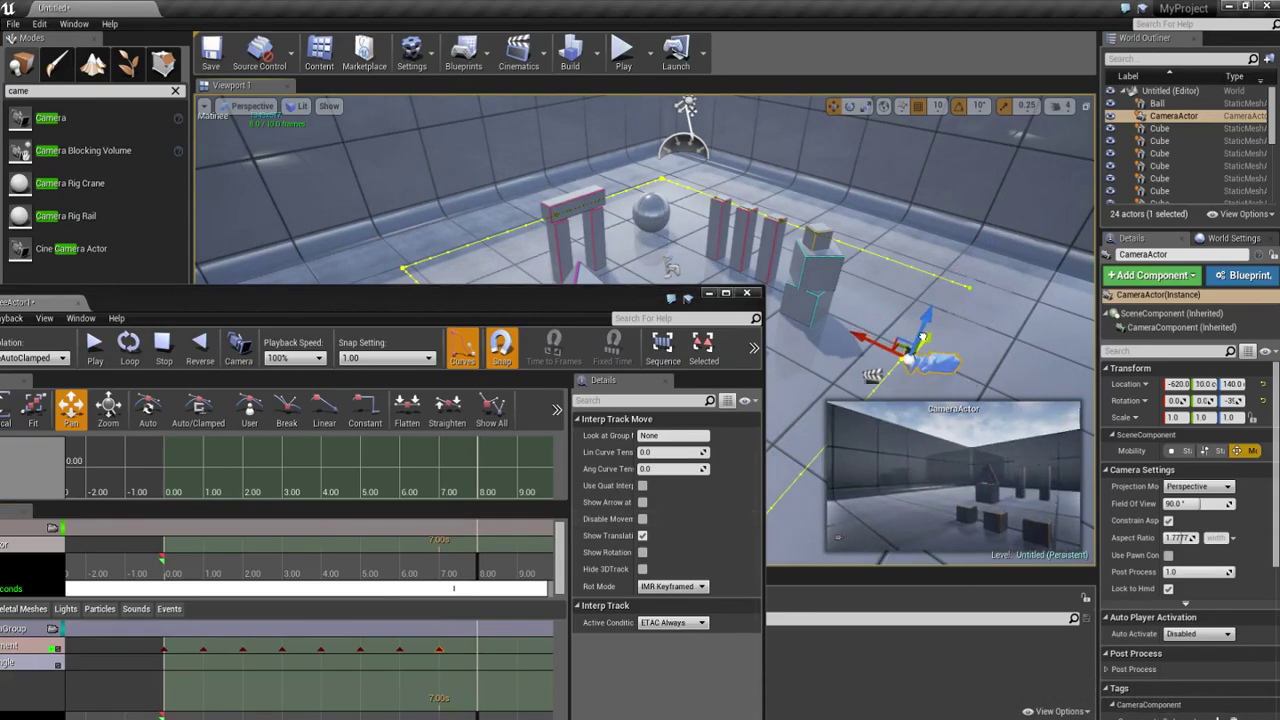
key(e)
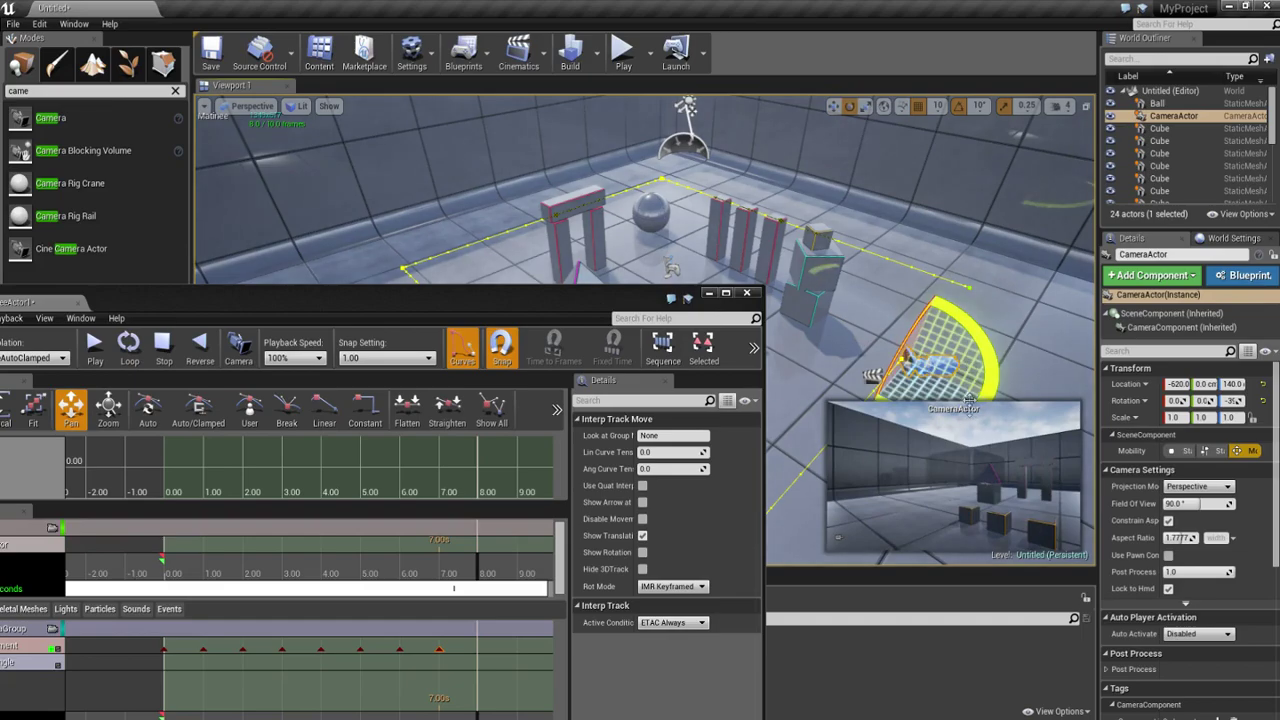
drag(920, 338, 920, 300)
drag(905, 240, 785, 210)
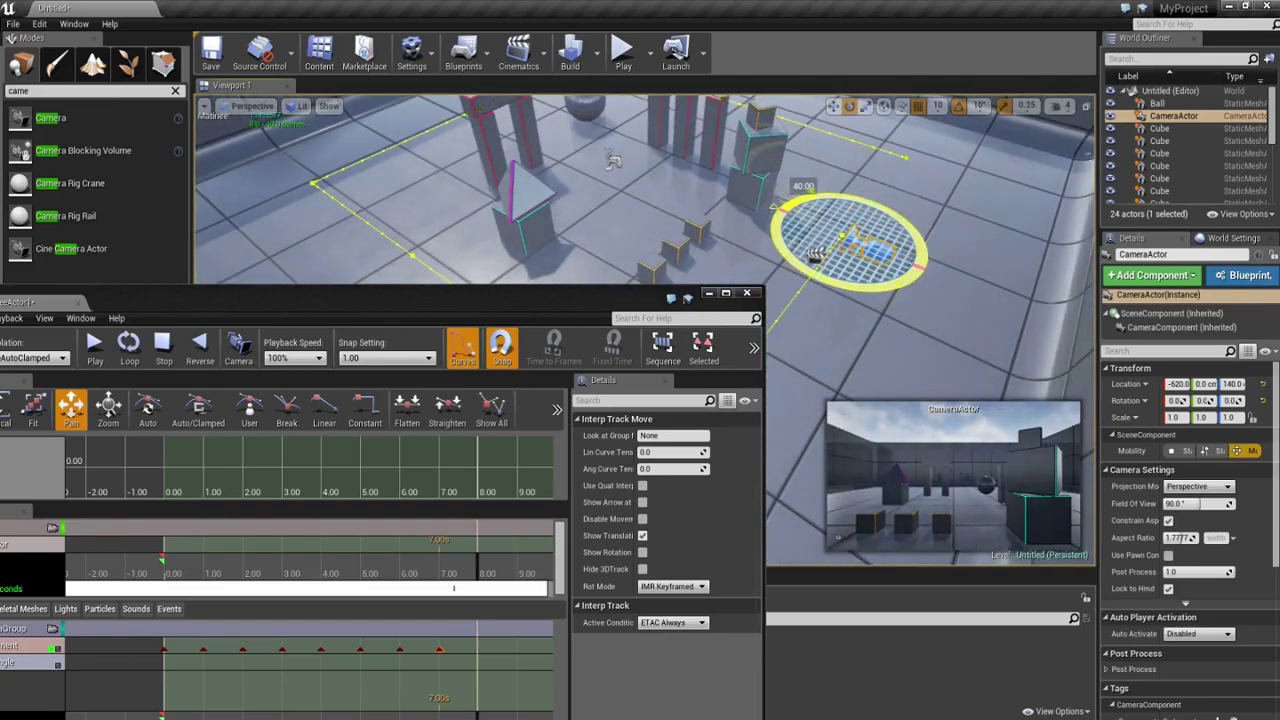
drag(785, 210, 748, 361)
key(Return)
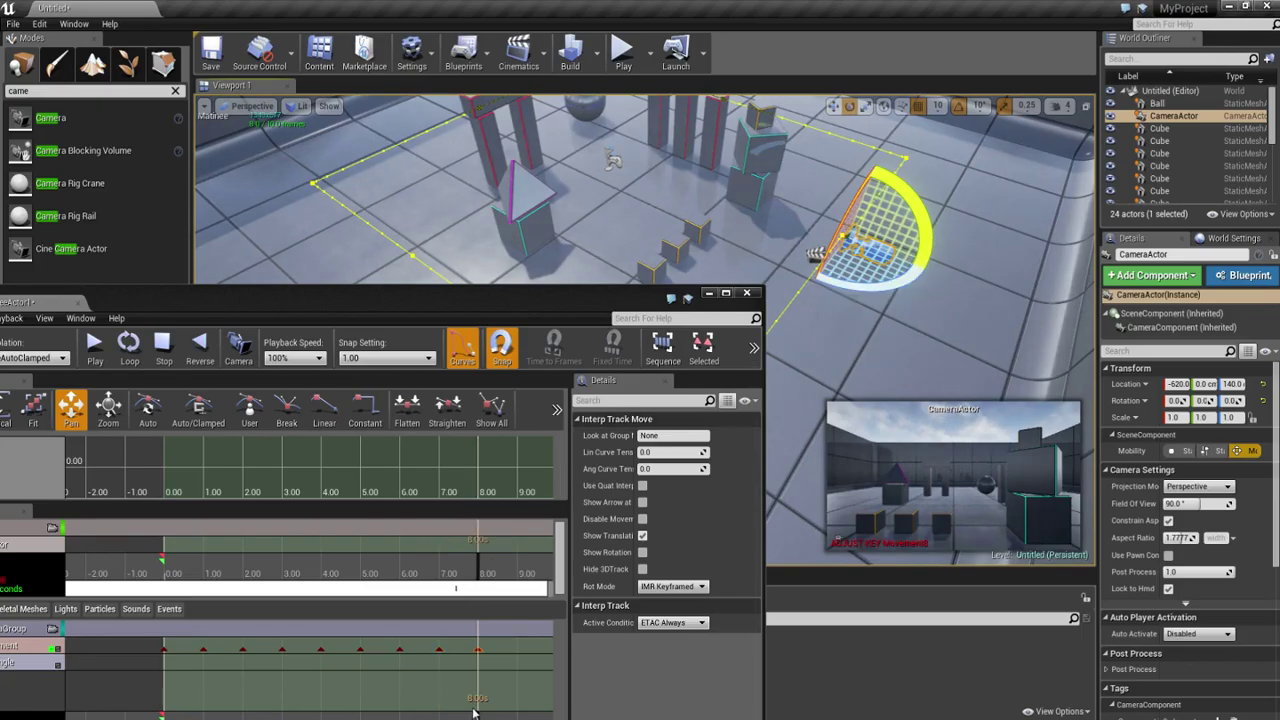
mouse_move(11, 306)
mouse_down()
mouse_move(33, 182)
mouse_move(230, 2)
mouse_up()
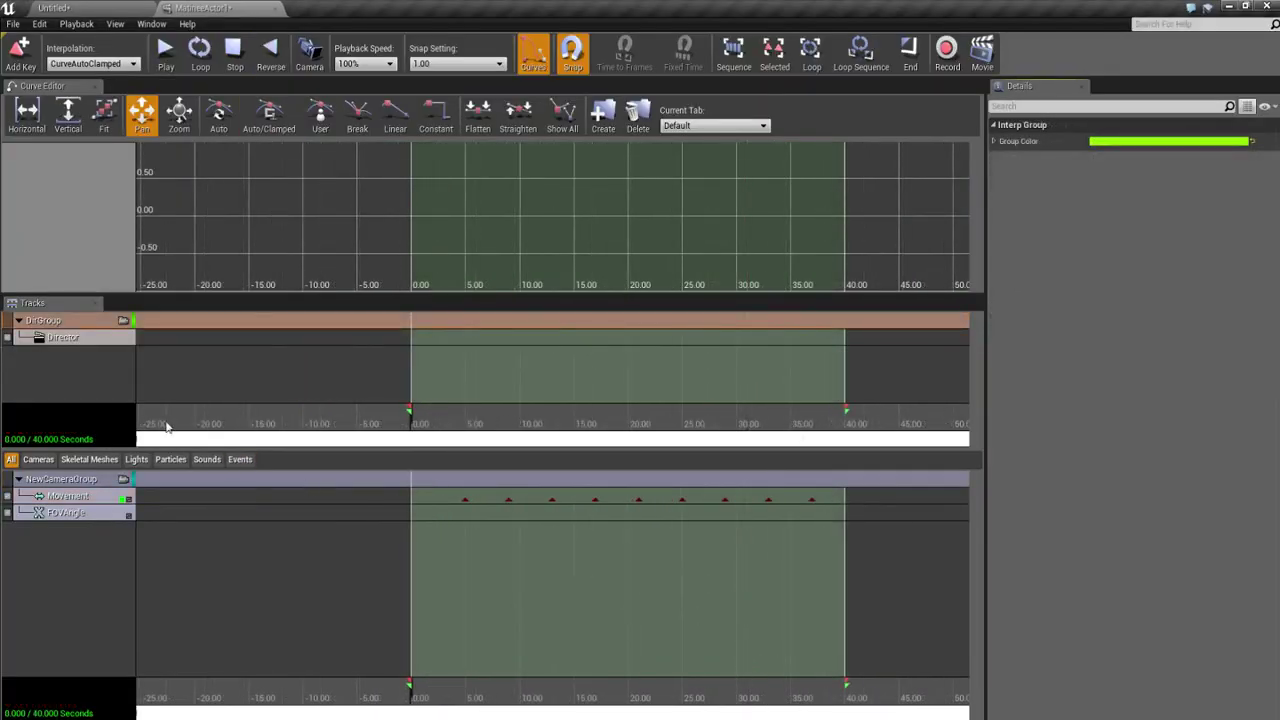
Step: Key the Director track to cut to NewCameraGroup (Shot_0010) and close the Matinee editor
ctrl+click(430, 332)
click(462, 351)
click(451, 374)
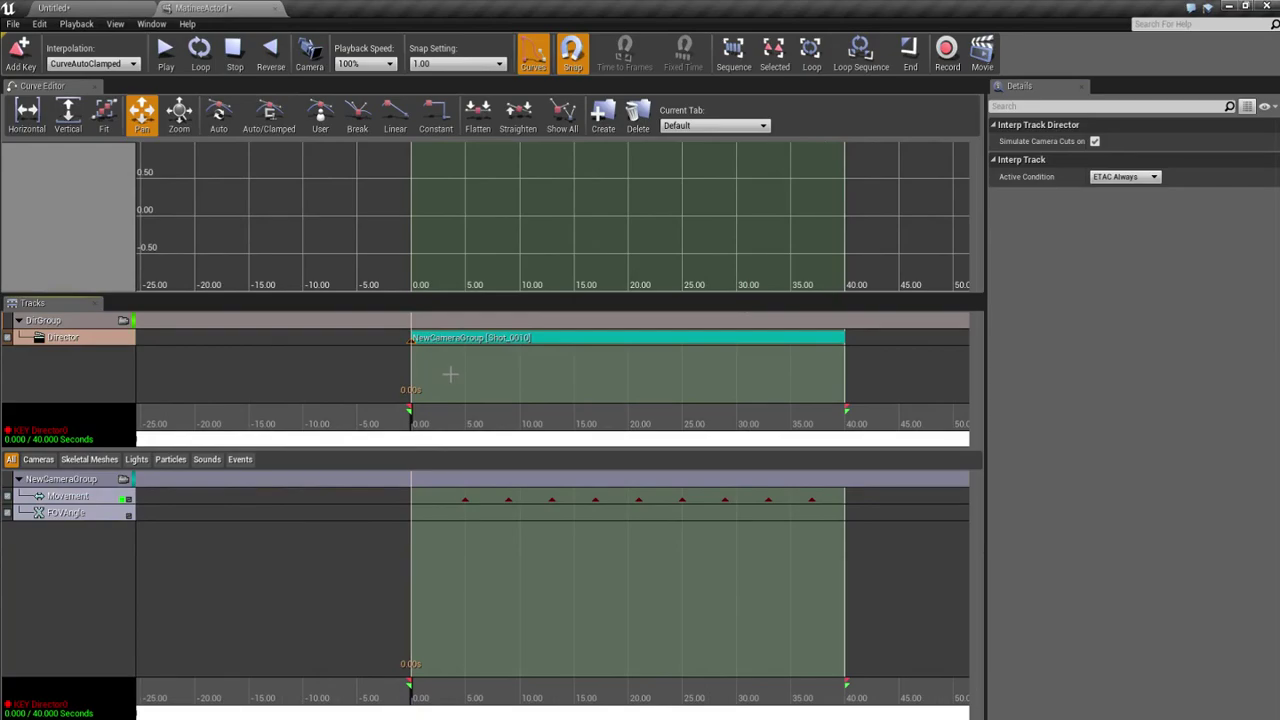
click(276, 9)
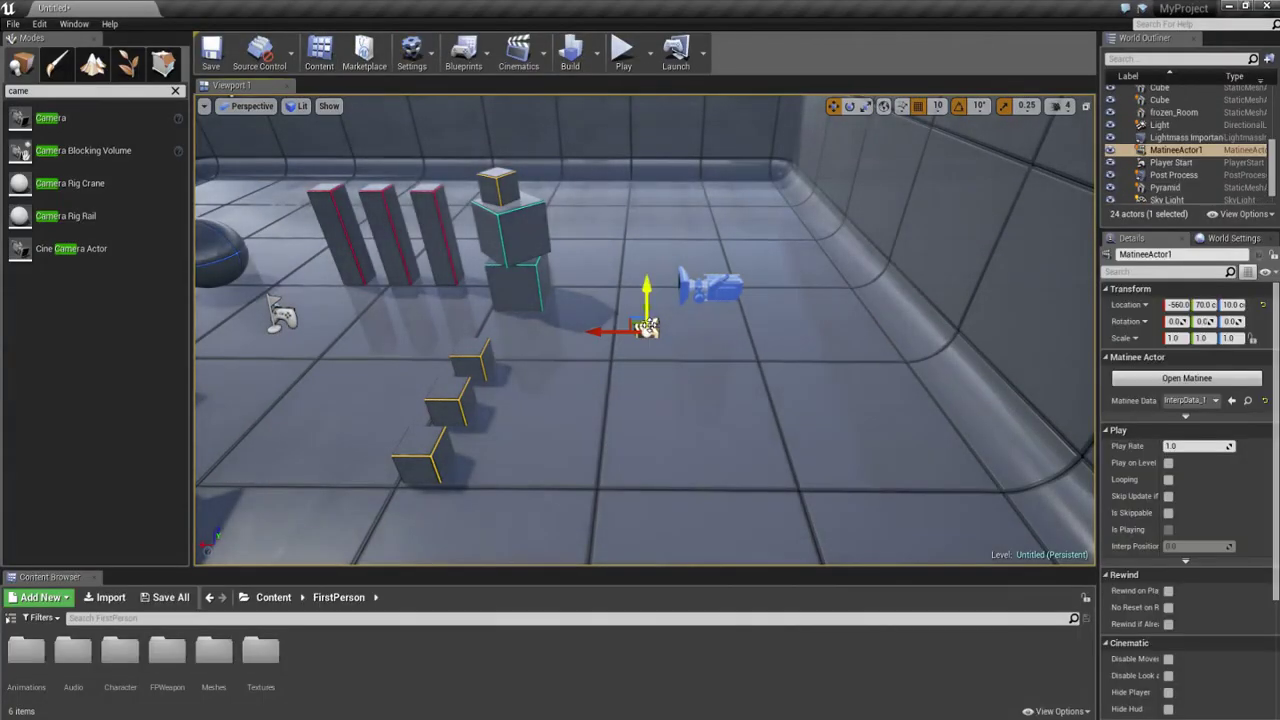
Step: Enable Play on Level, Hide Hud, Hide Player and Disable Movement on MatineeActor1
click(1168, 463)
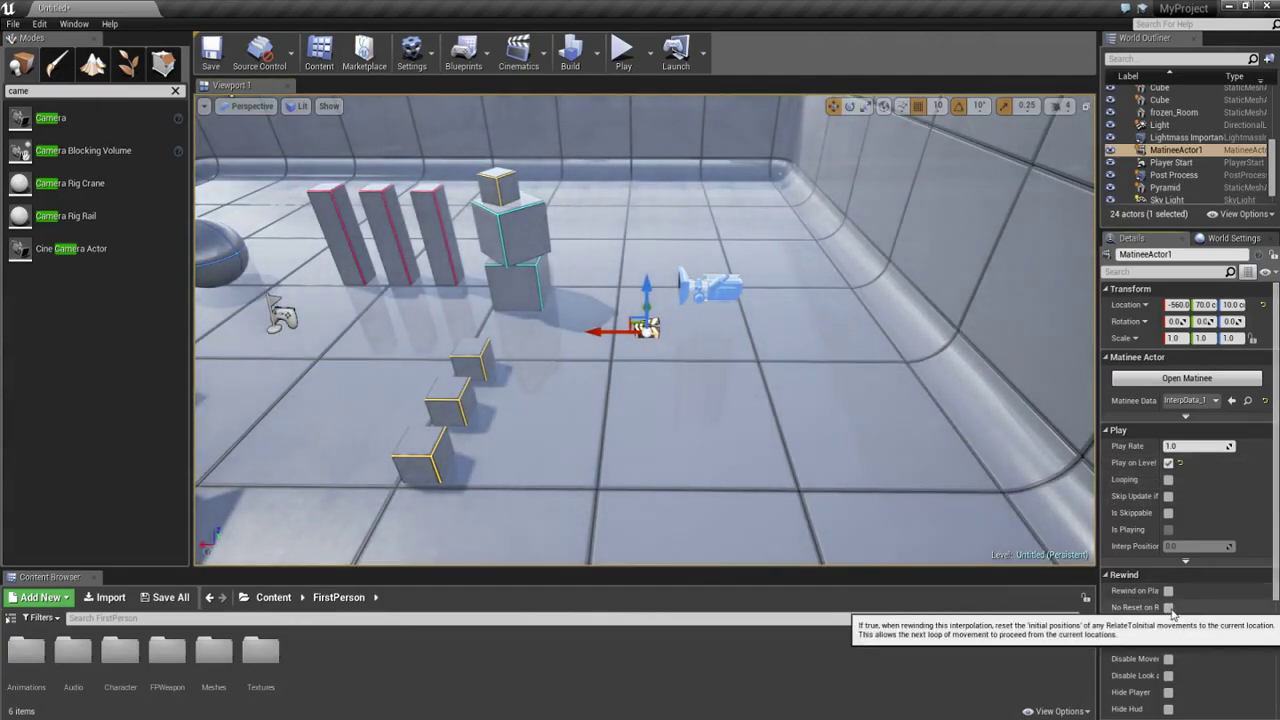
scroll(1176, 612, down, 3)
click(1168, 643)
click(1168, 626)
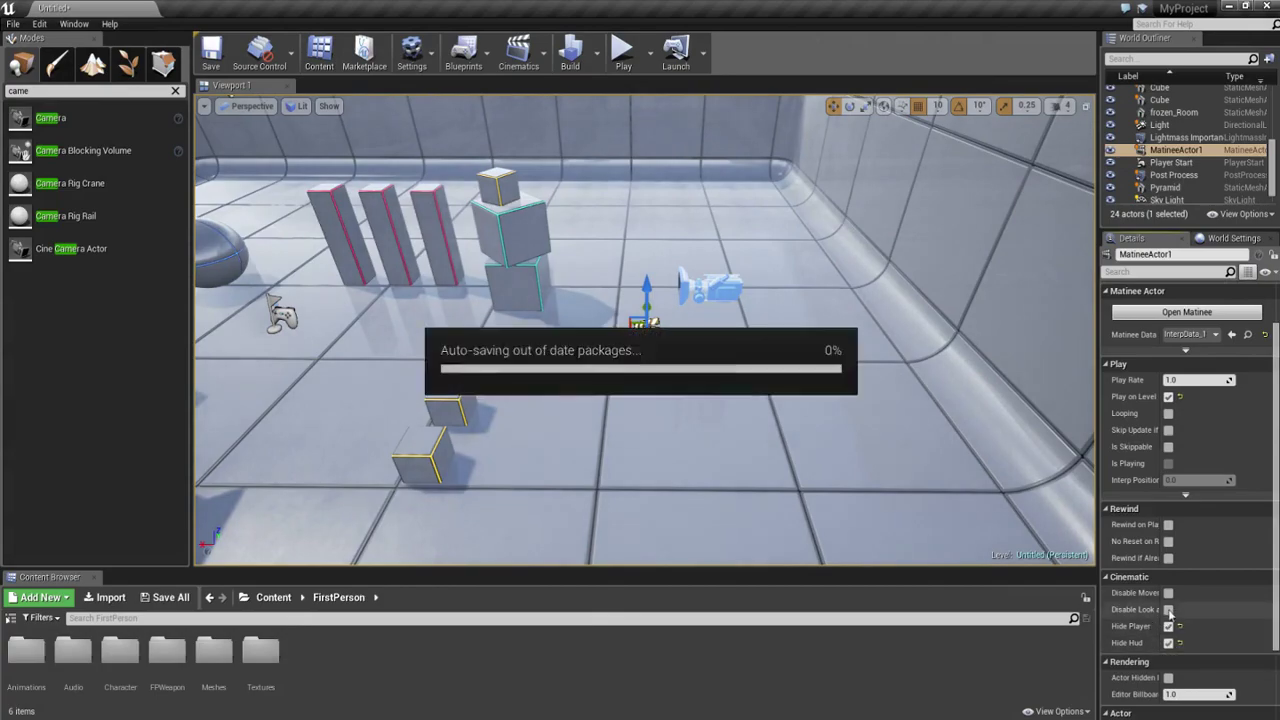
click(1168, 593)
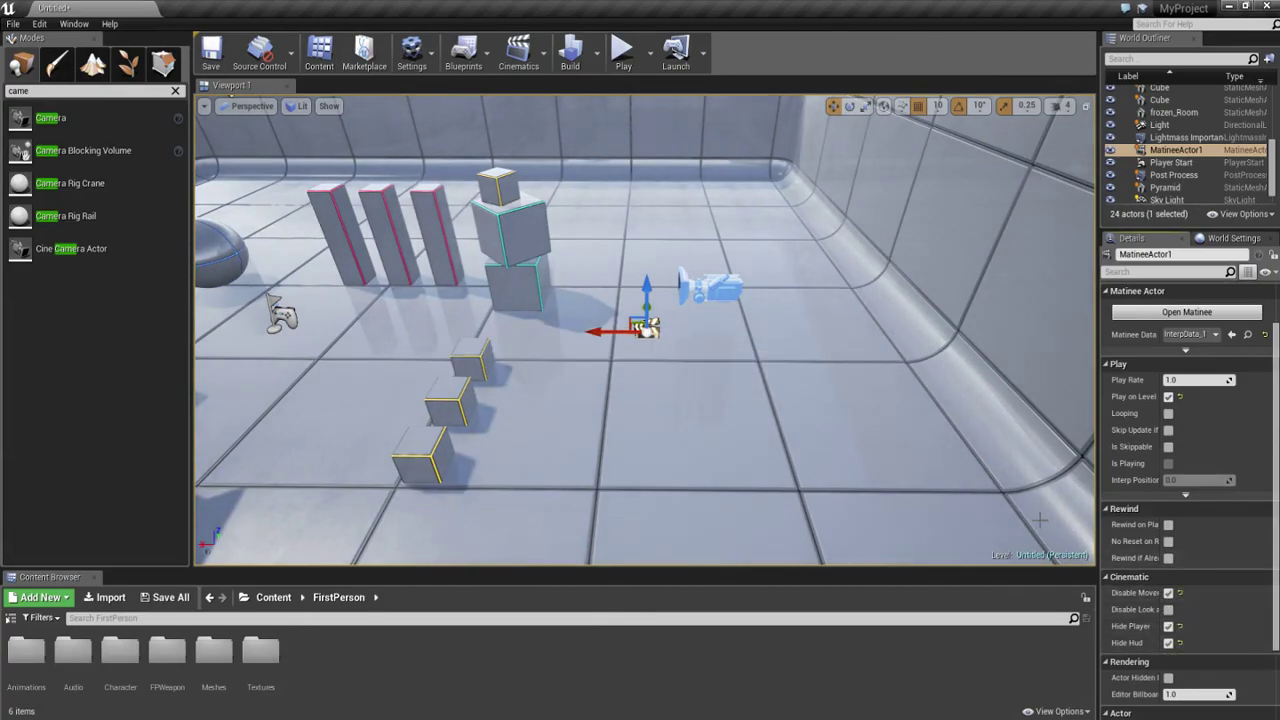
right_drag(722, 393, 722, 360)
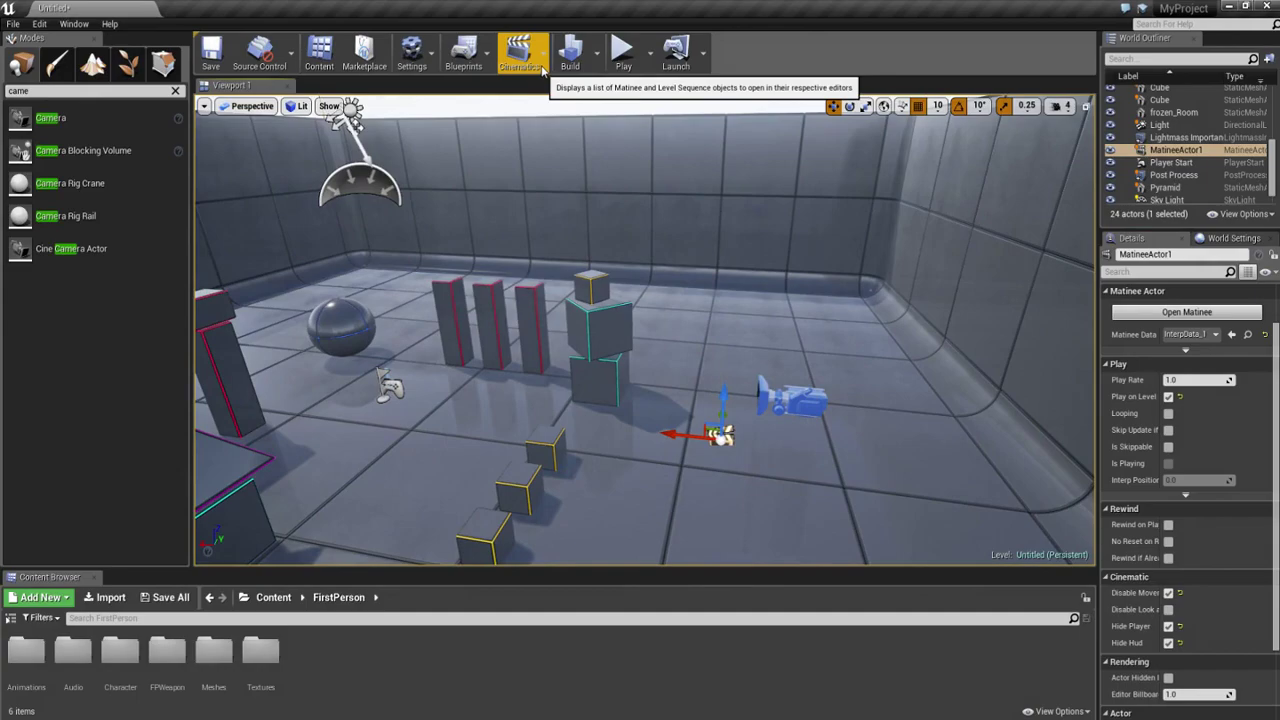
Step: Convert MatineeActor1 and save the result as MatineeActor1LevelSequence
click(542, 69)
click(559, 173)
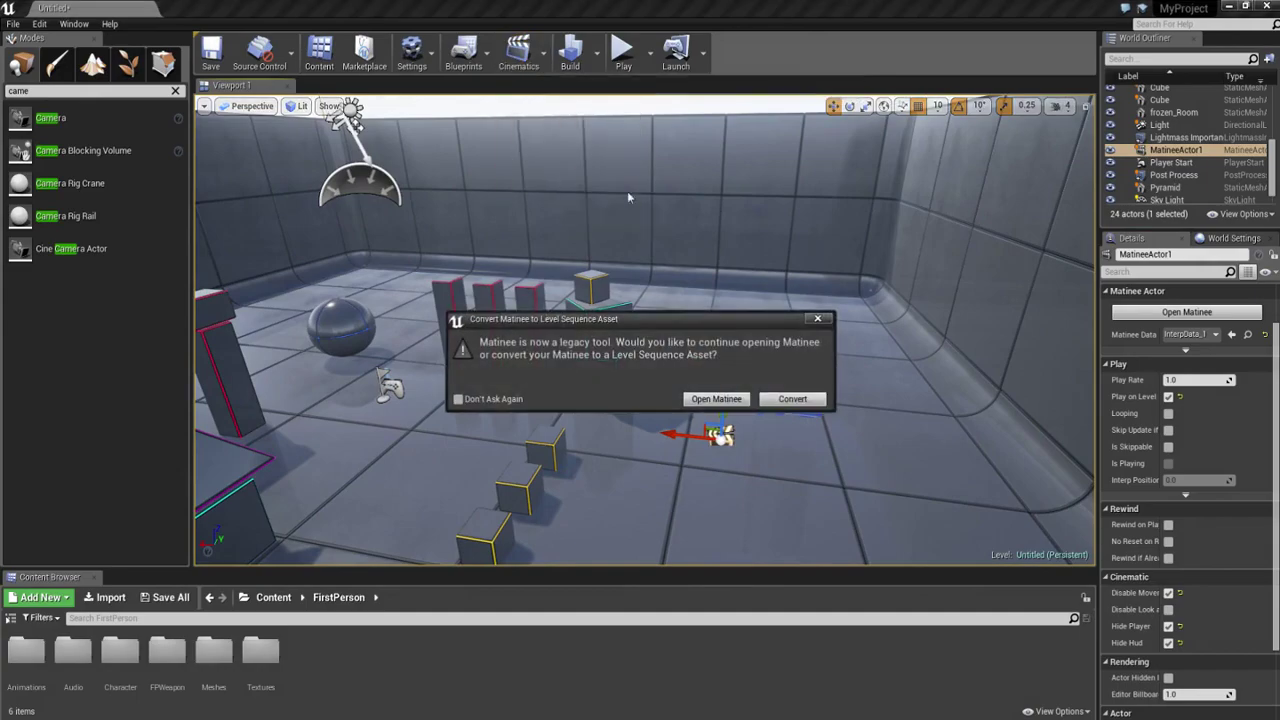
click(795, 402)
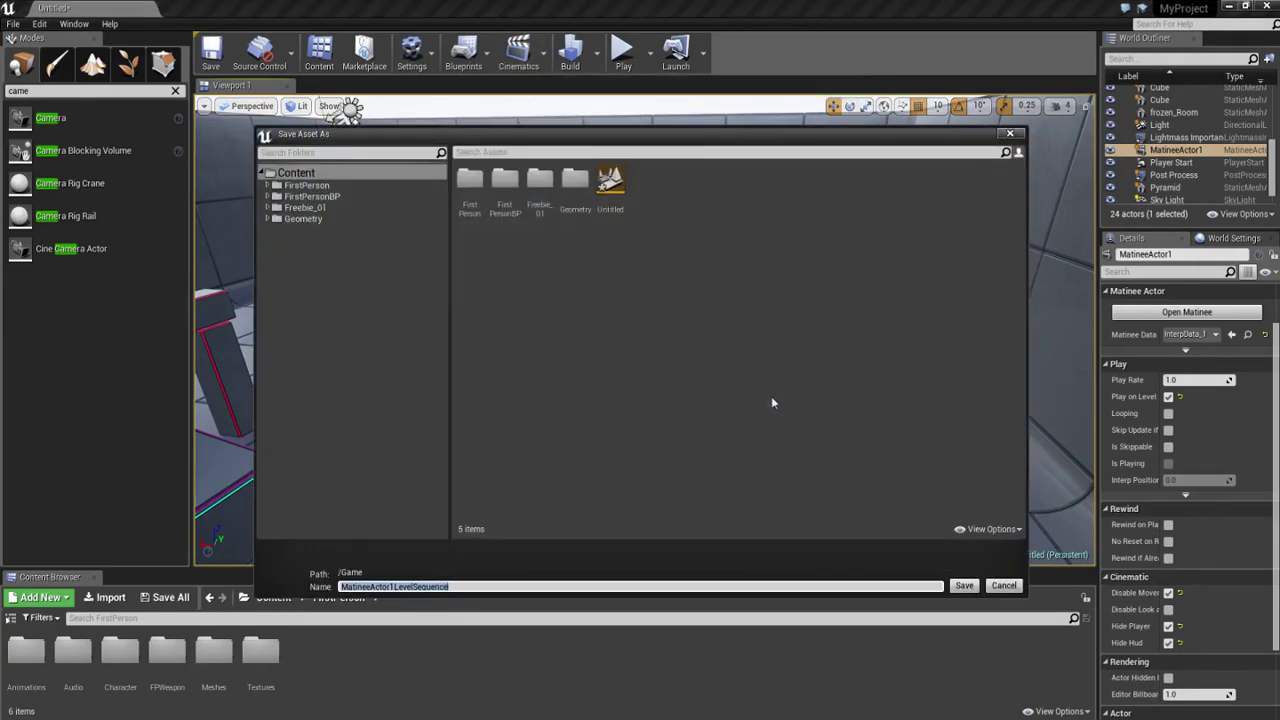
click(965, 587)
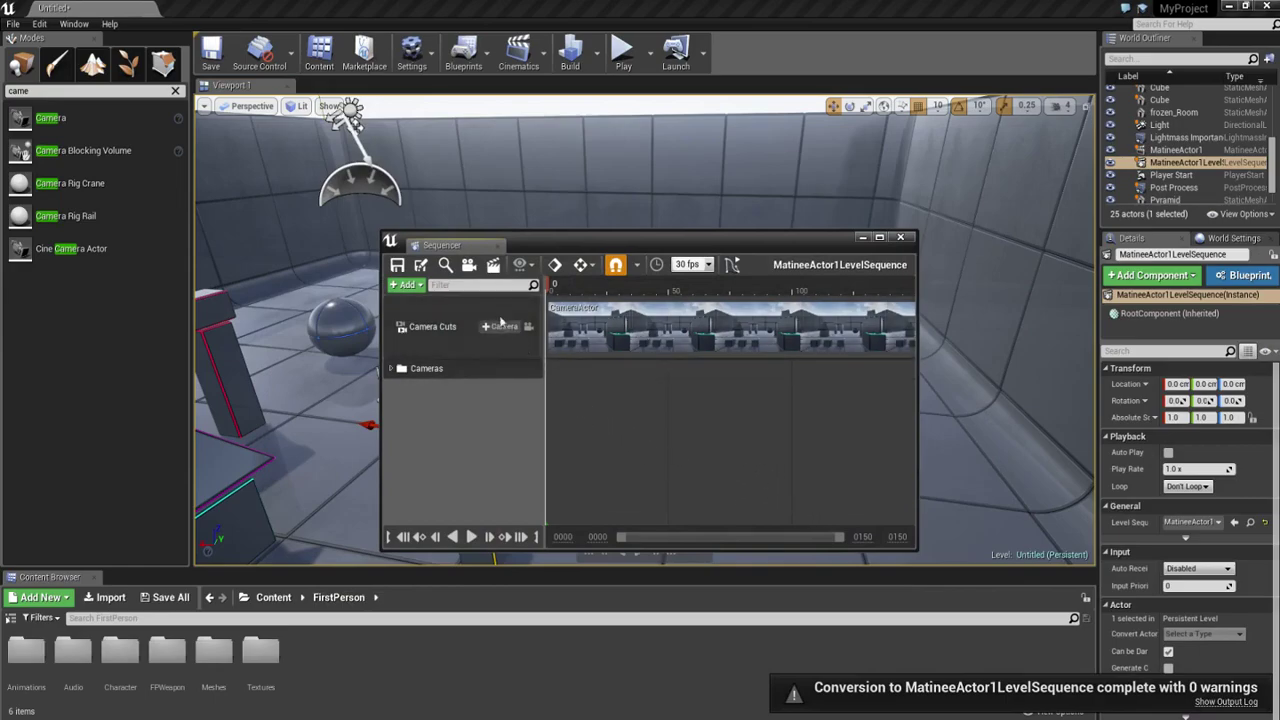
Step: Set the Sequencer snap rate to 60 fps, turn on Auto-Key, and open Render Movie Settings
click(708, 264)
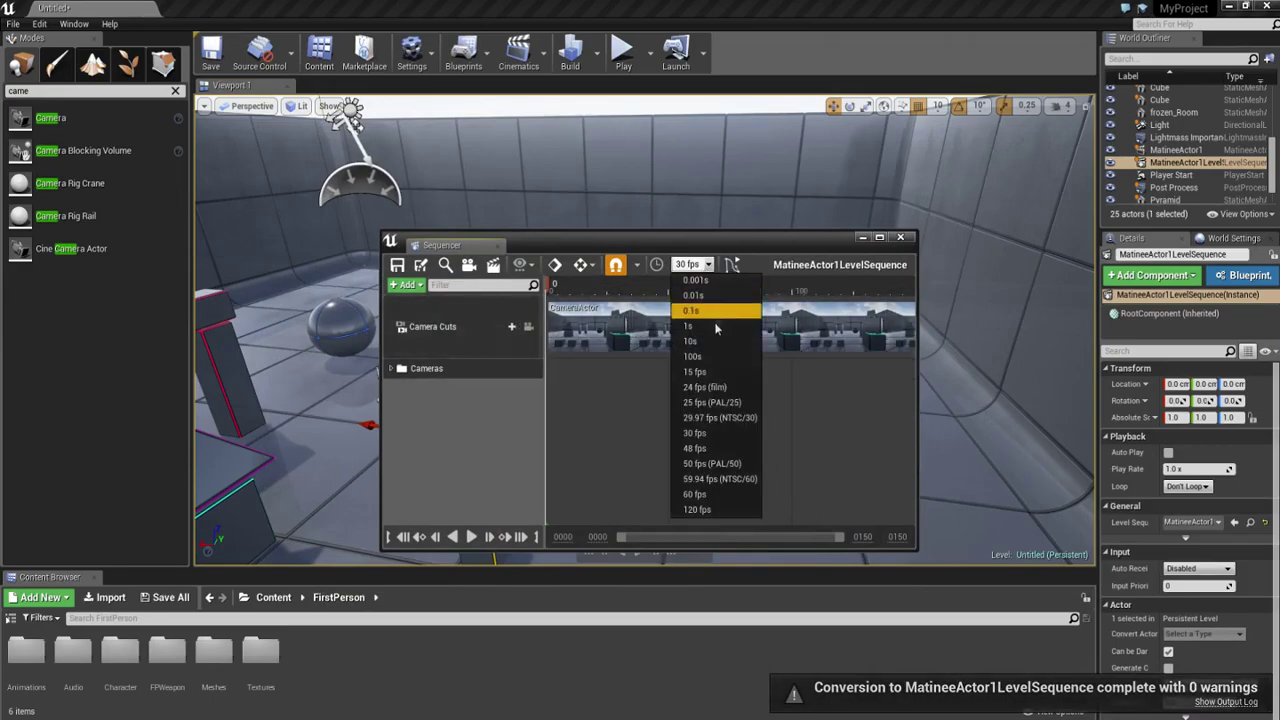
click(698, 494)
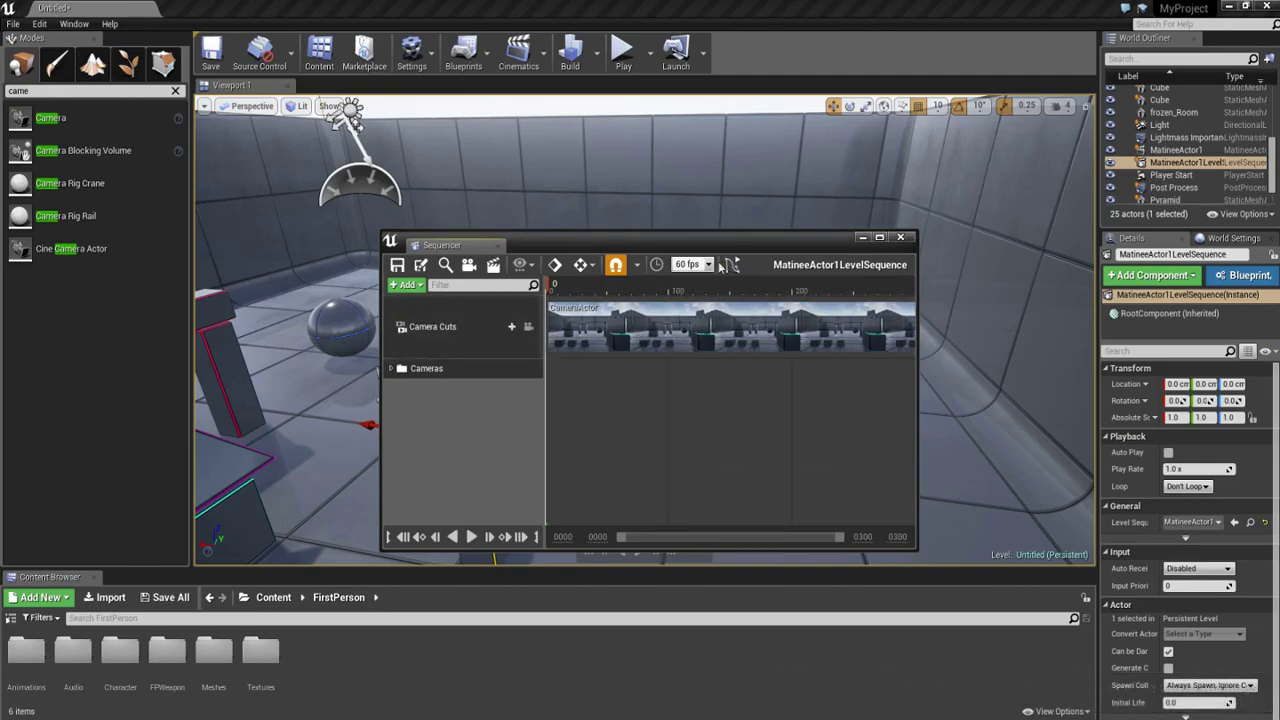
click(581, 266)
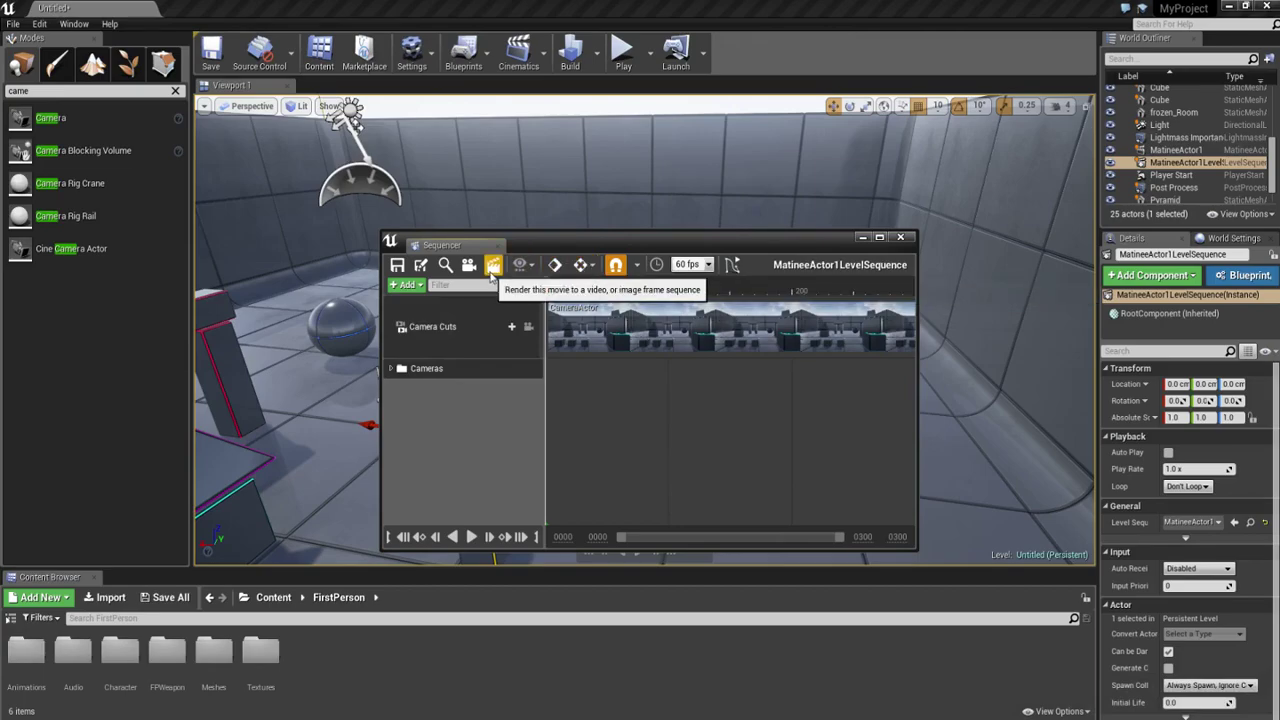
click(492, 266)
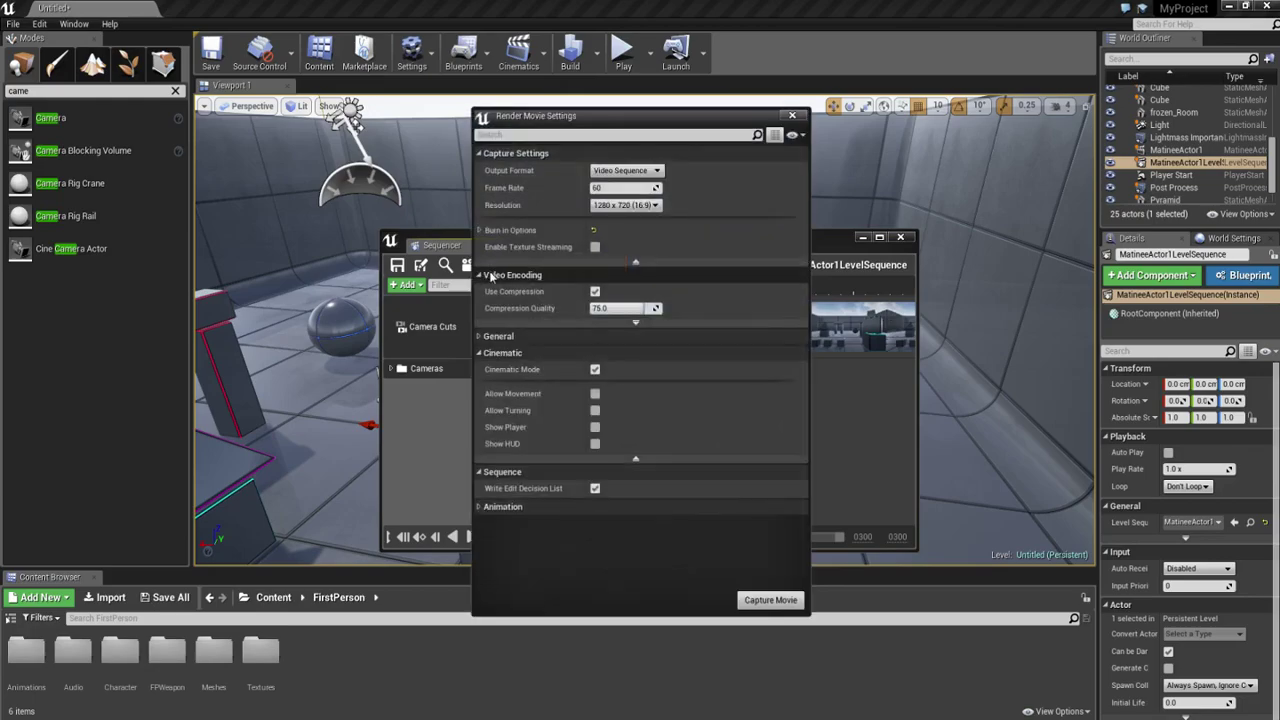
click(605, 172)
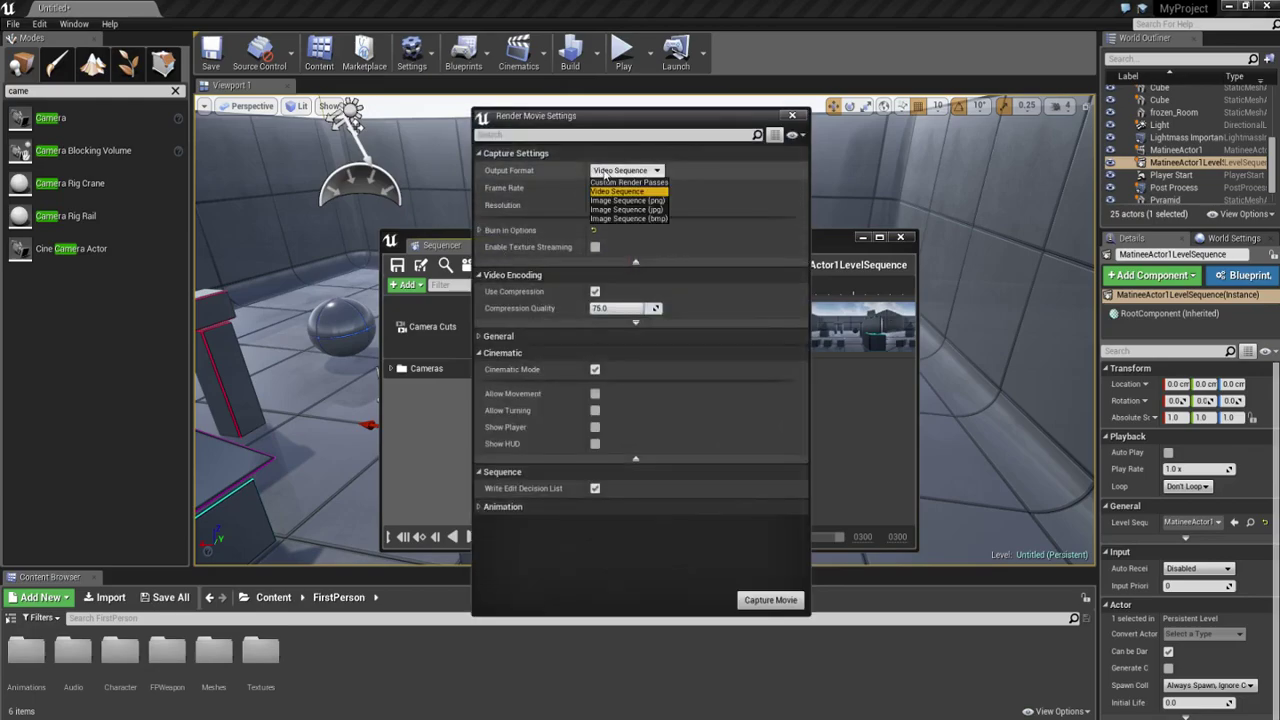
click(612, 191)
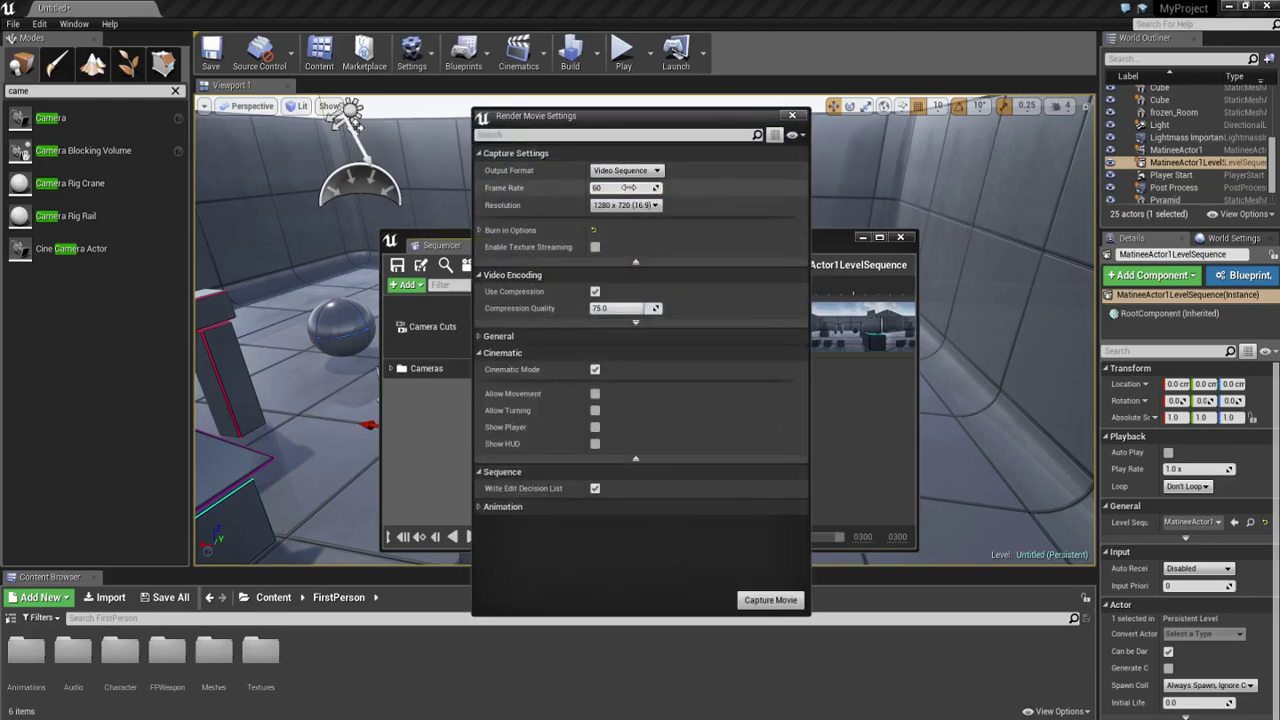
click(655, 205)
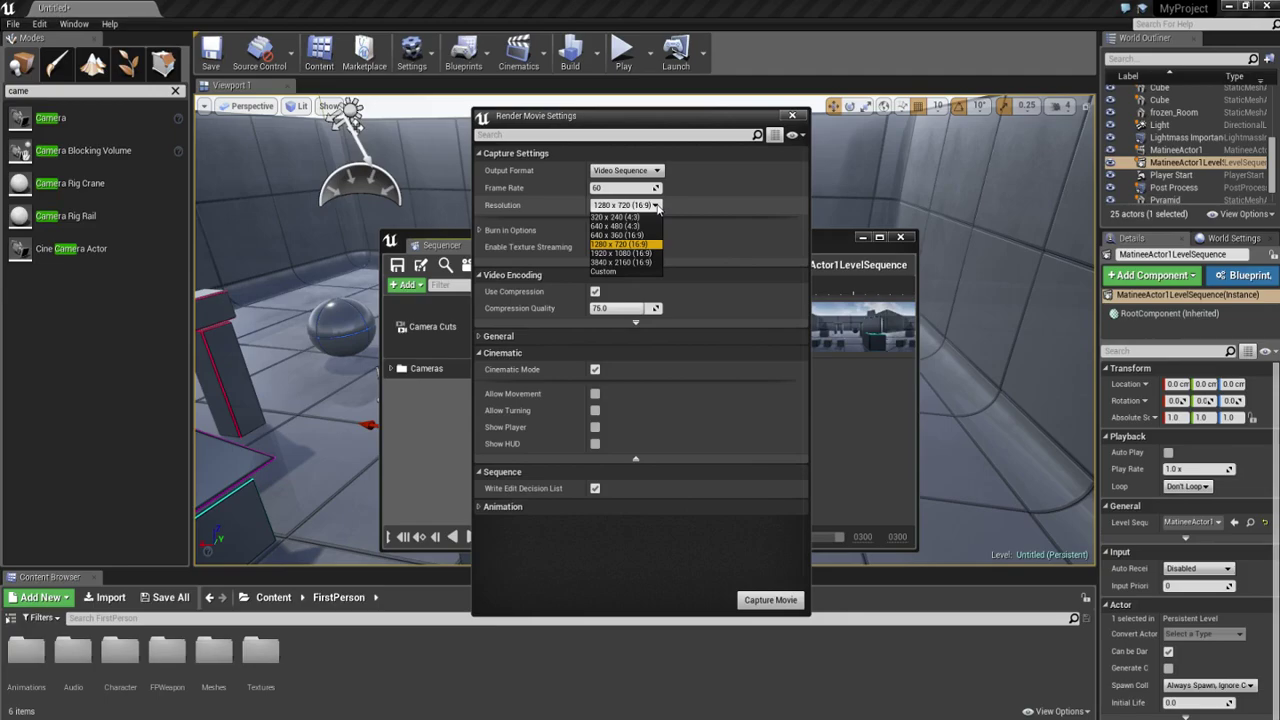
click(657, 207)
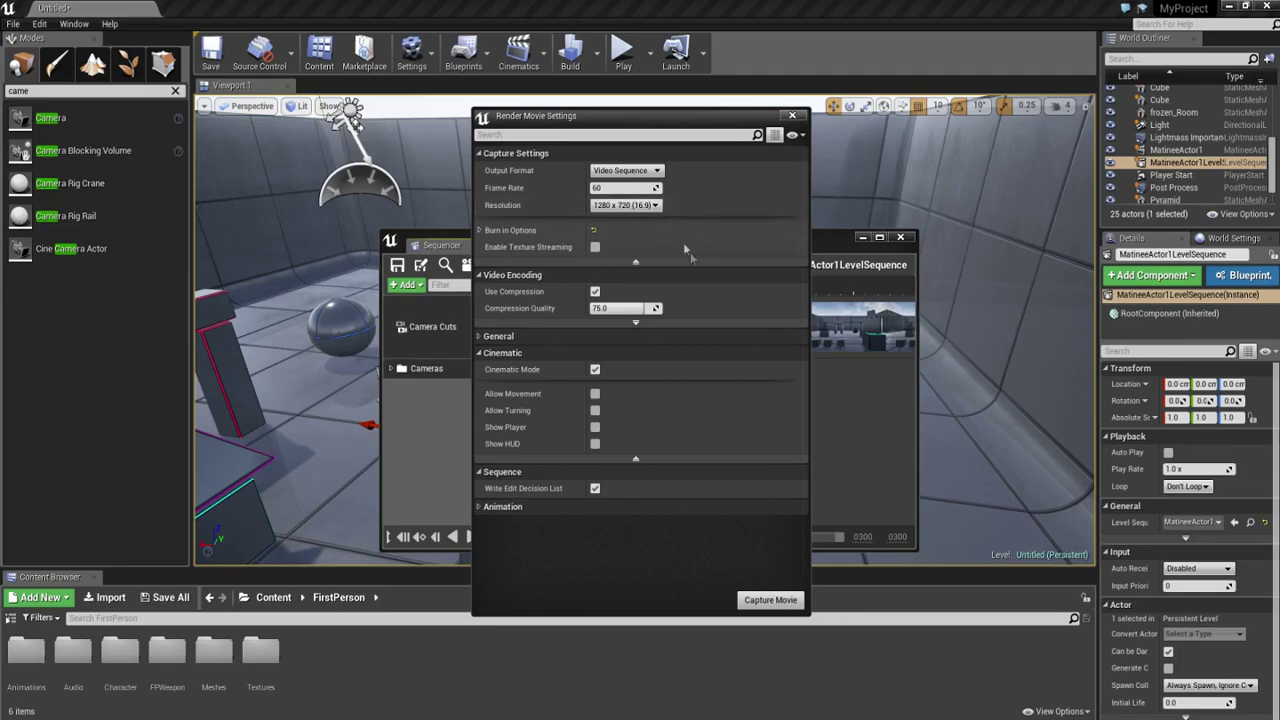
click(771, 601)
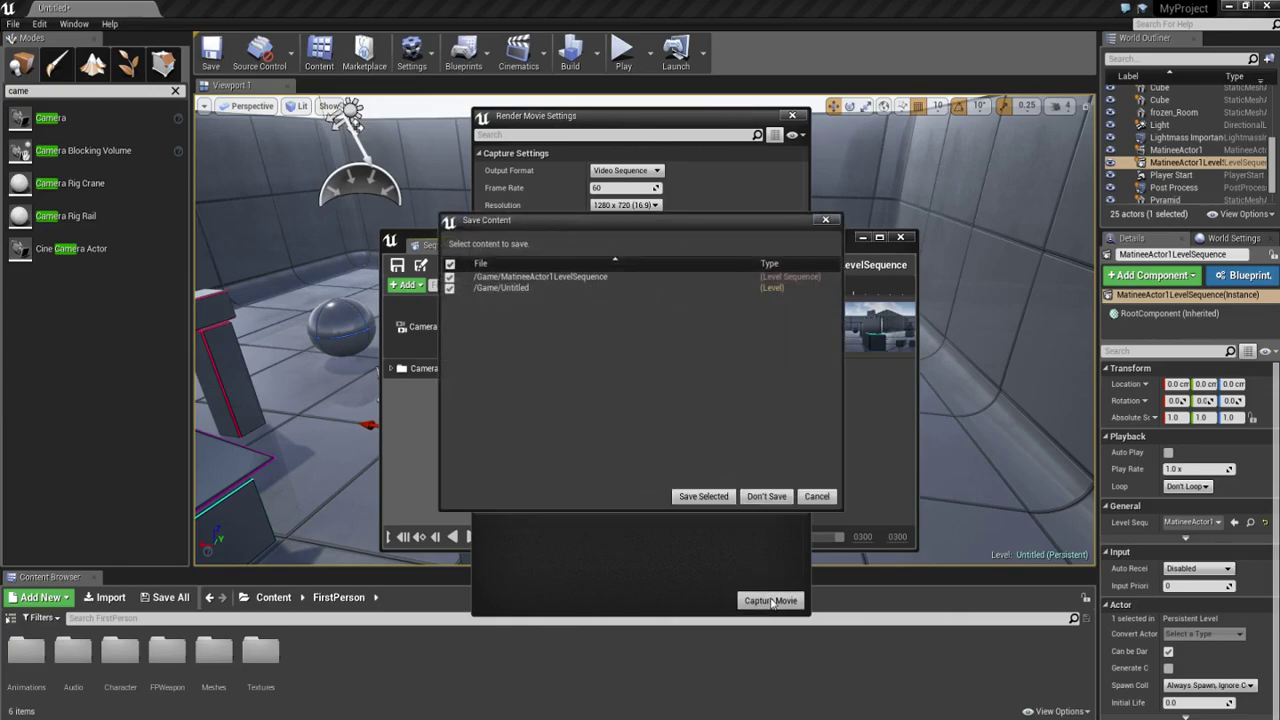
Step: Save the sequence and level, let the 60 fps movie capture finish, then view the VideoCapture folder
click(709, 496)
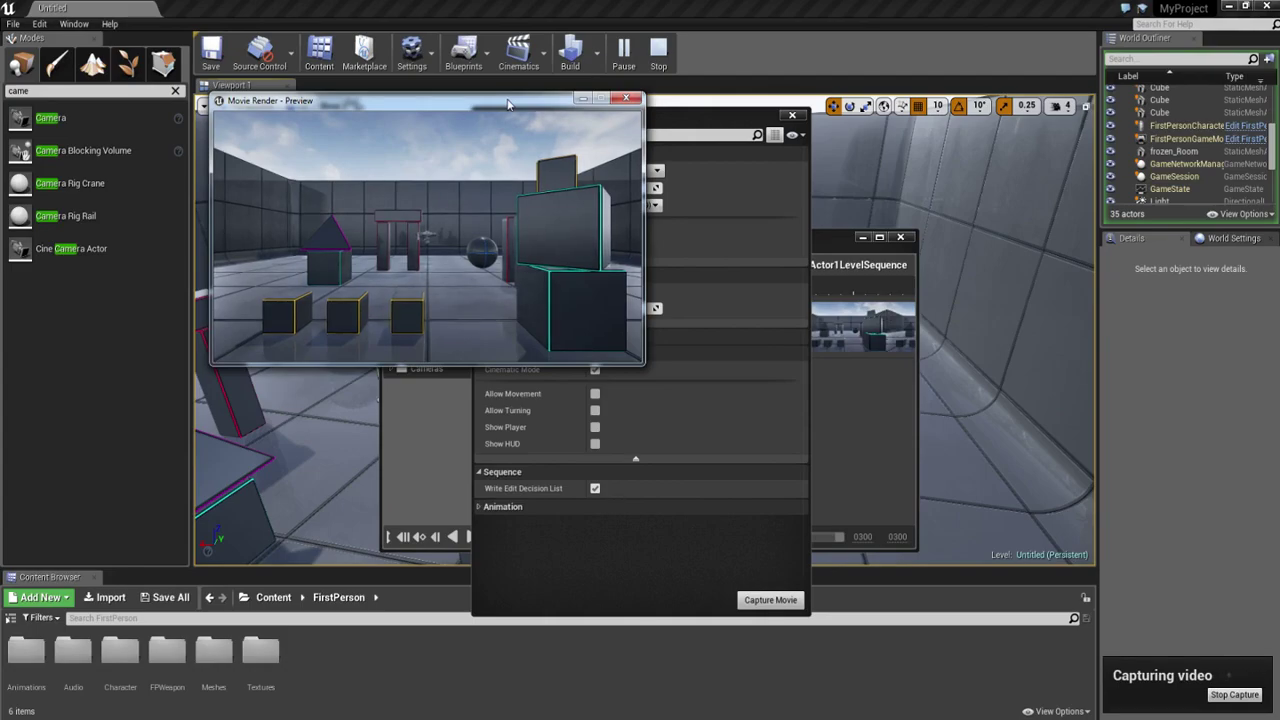
click(1208, 698)
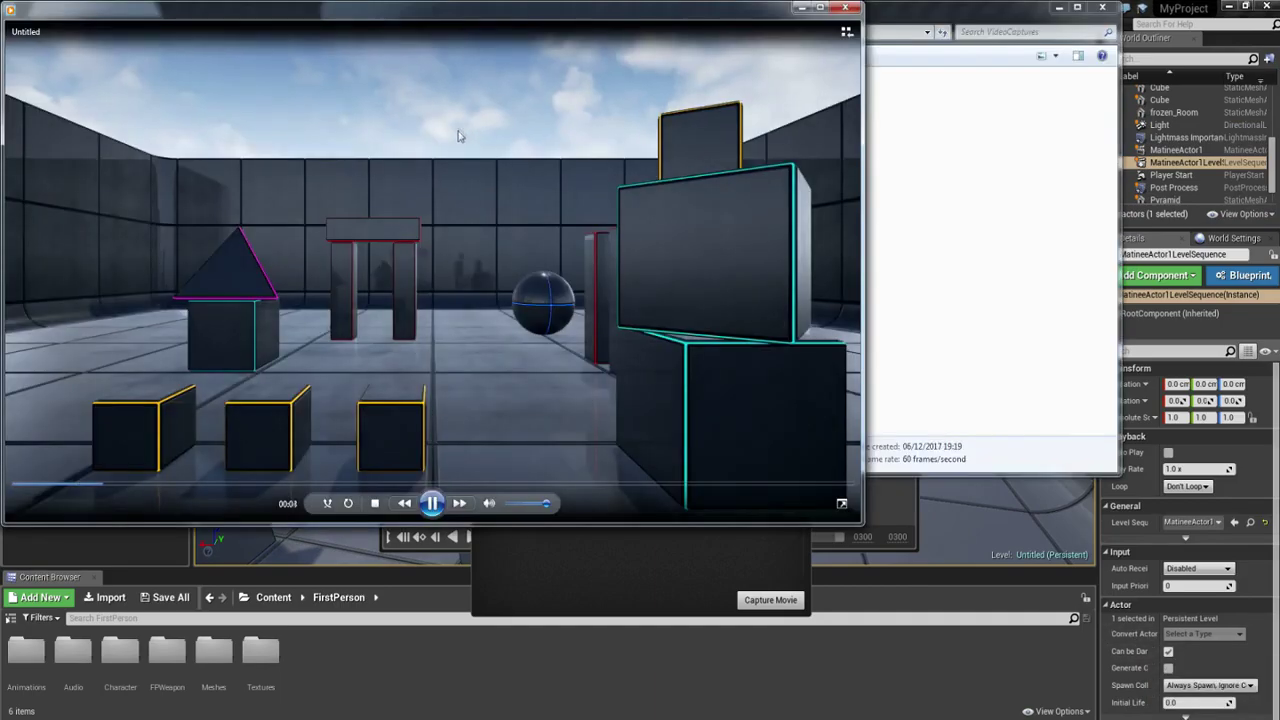